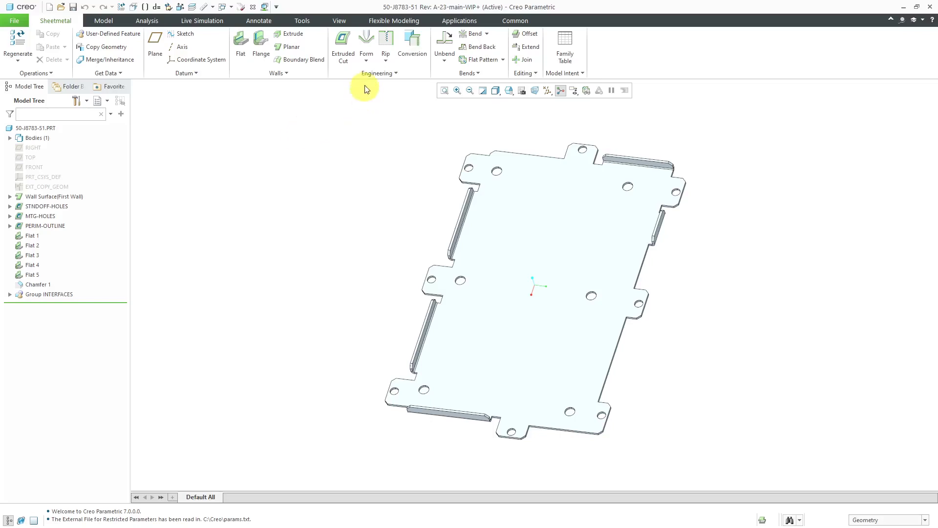
Step: Start a punch form feature, browse the form library, then cancel without choosing a model
click(370, 60)
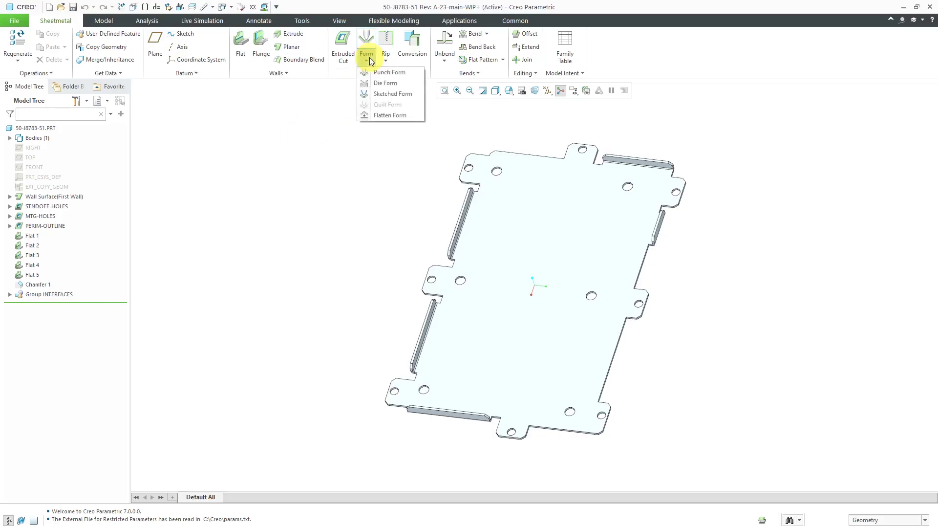
click(386, 72)
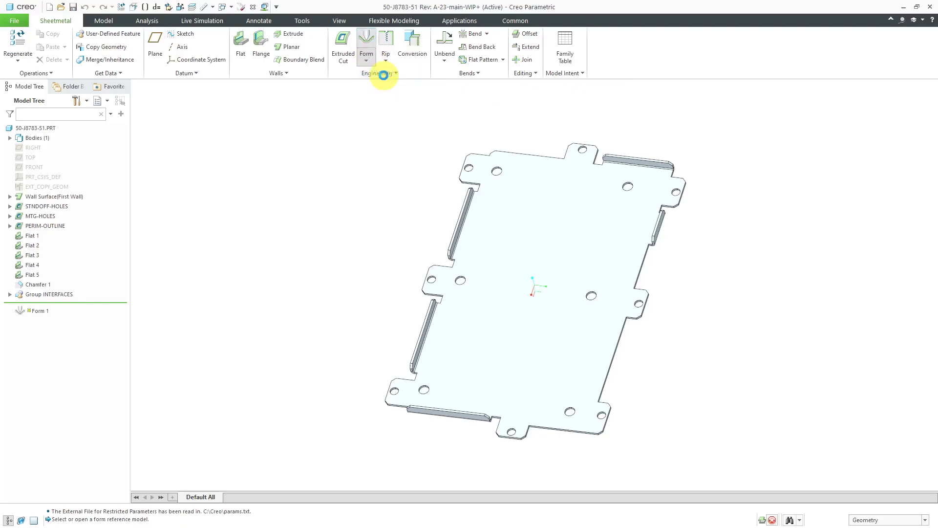
click(172, 52)
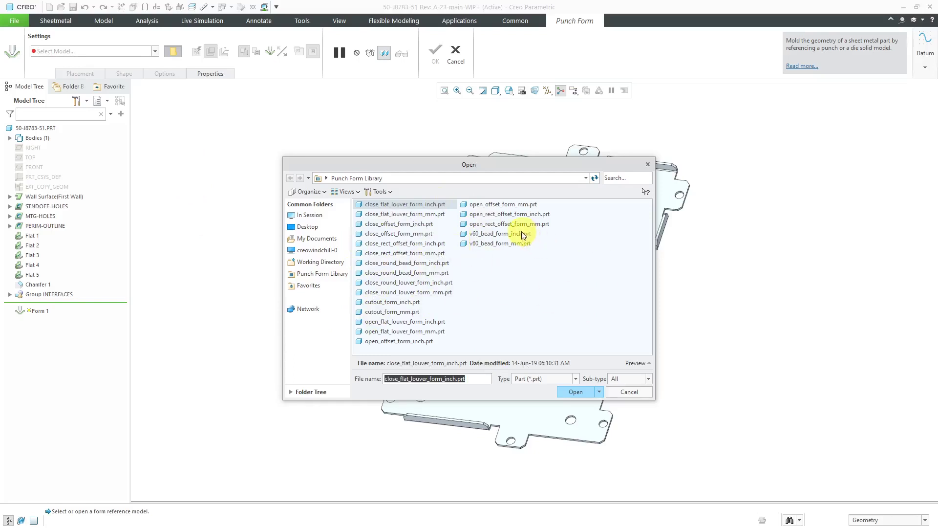
click(630, 392)
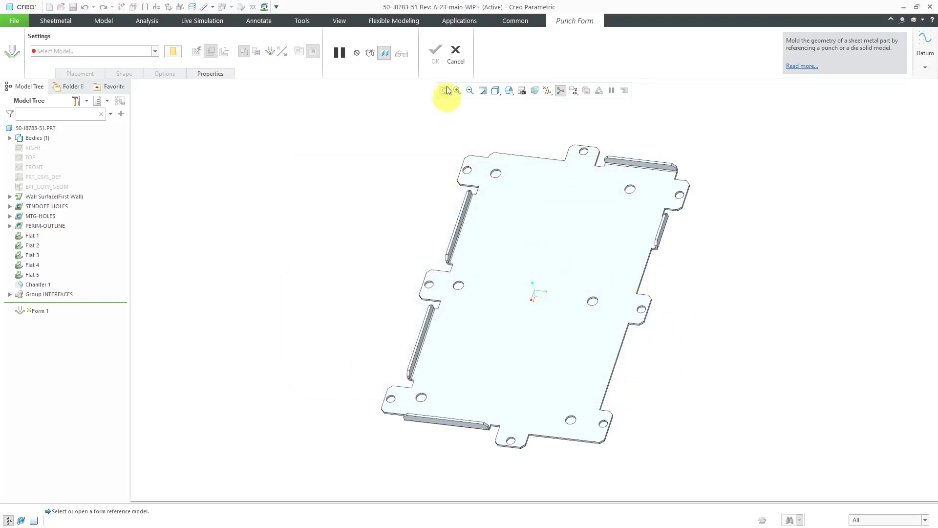
click(456, 53)
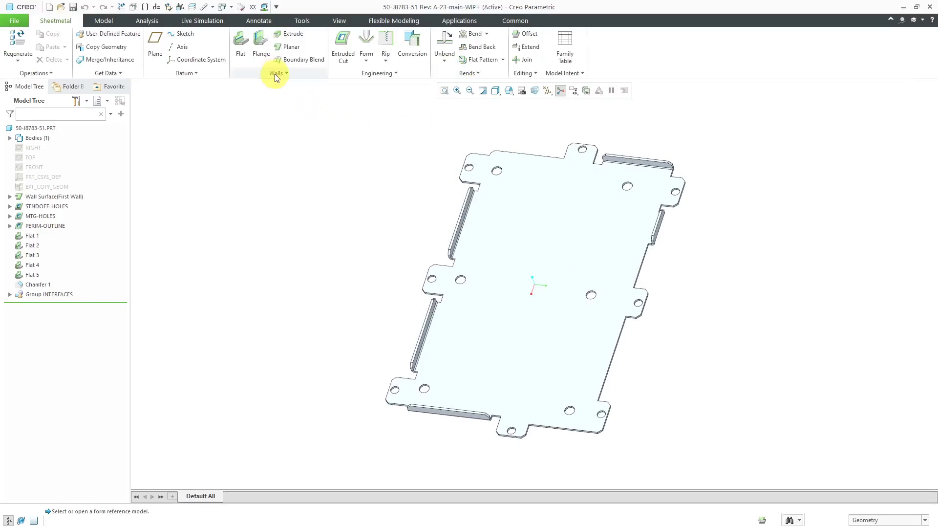
Step: Create solid part smt-punch-form from the mcae_part_metric_mbd template instead of the default
click(49, 7)
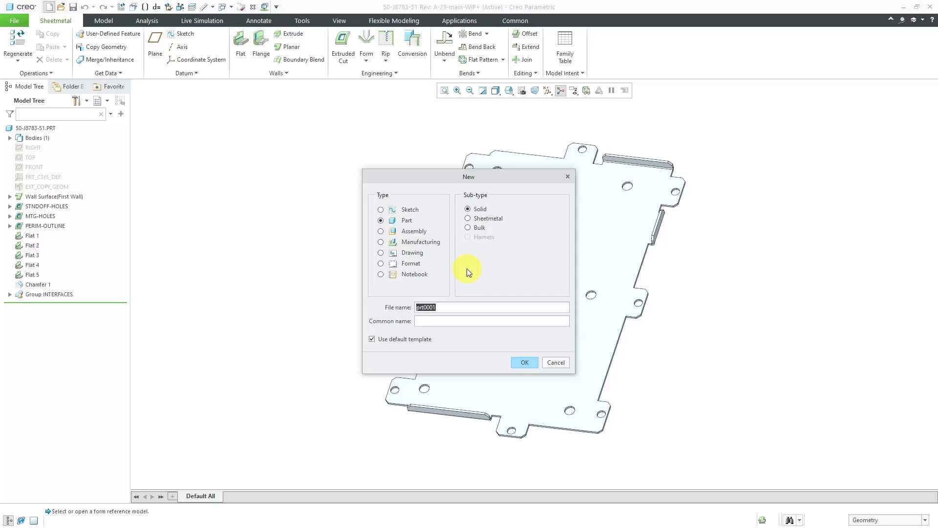
text(smt-punch-form)
click(421, 338)
click(530, 365)
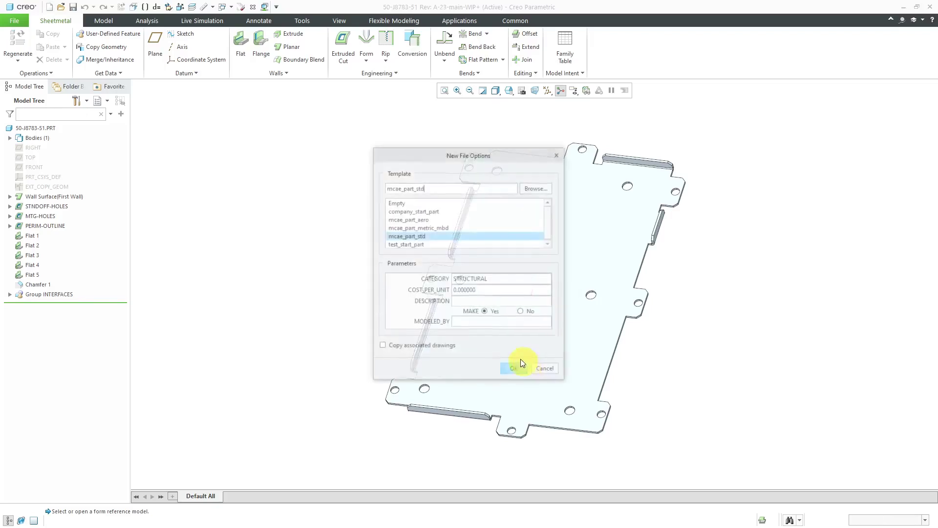
click(436, 227)
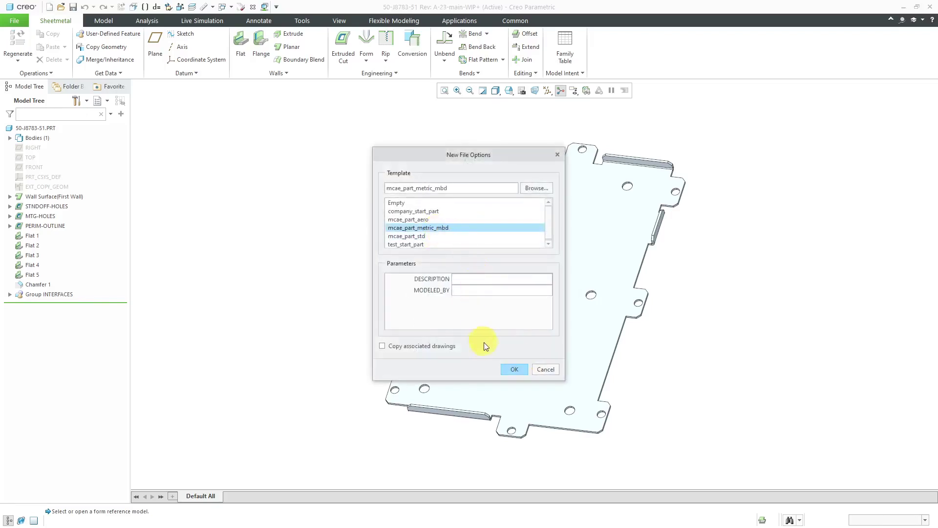
click(515, 369)
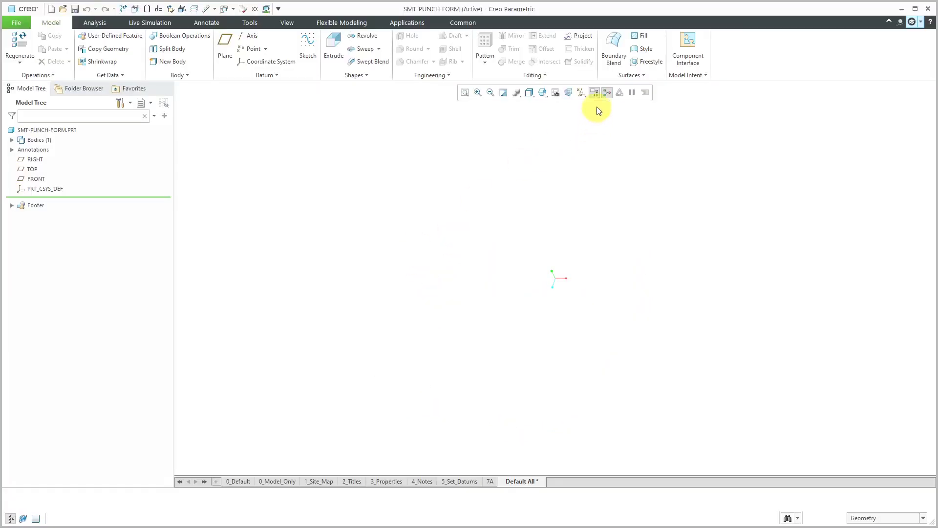
Step: Show the datum planes and start a sketch on the TOP plane
click(581, 93)
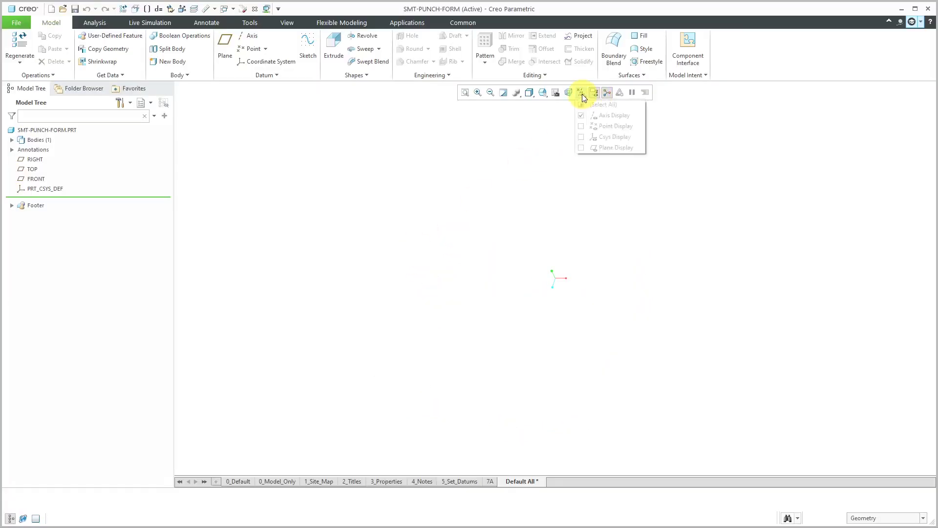
click(611, 148)
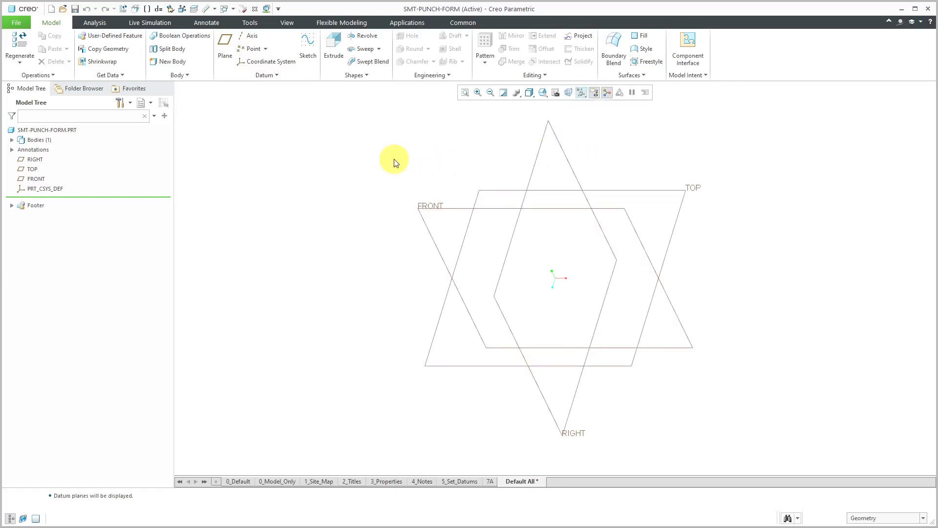
click(494, 195)
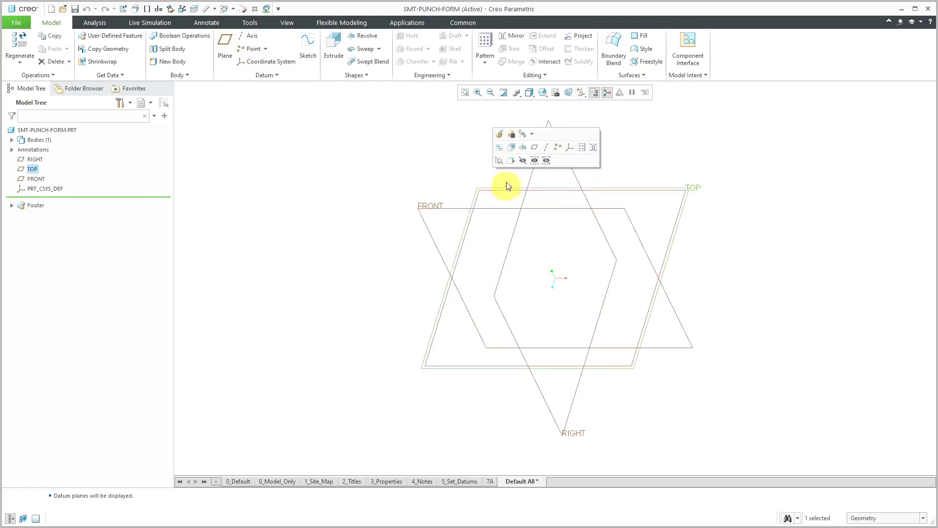
click(500, 146)
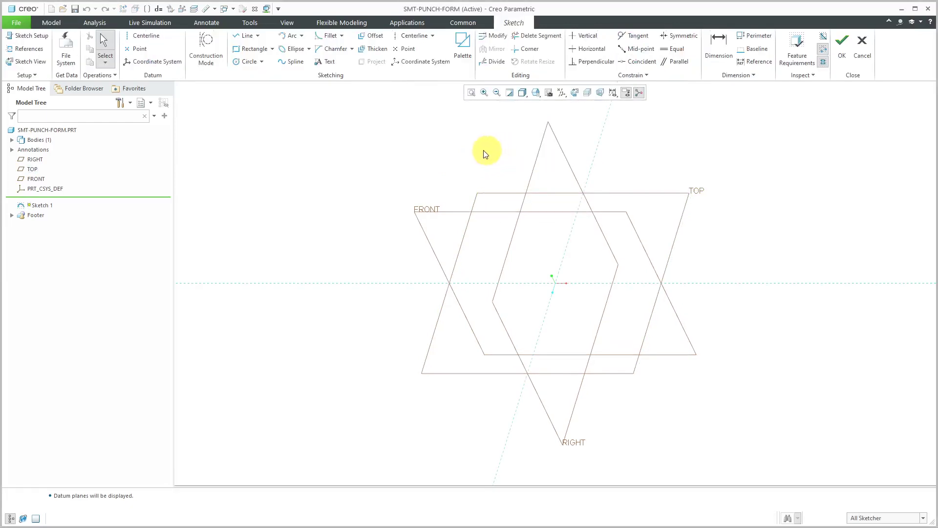
Step: Draw a centre rectangle at the origin, set its width to 10, and finish Sketch 1
click(272, 49)
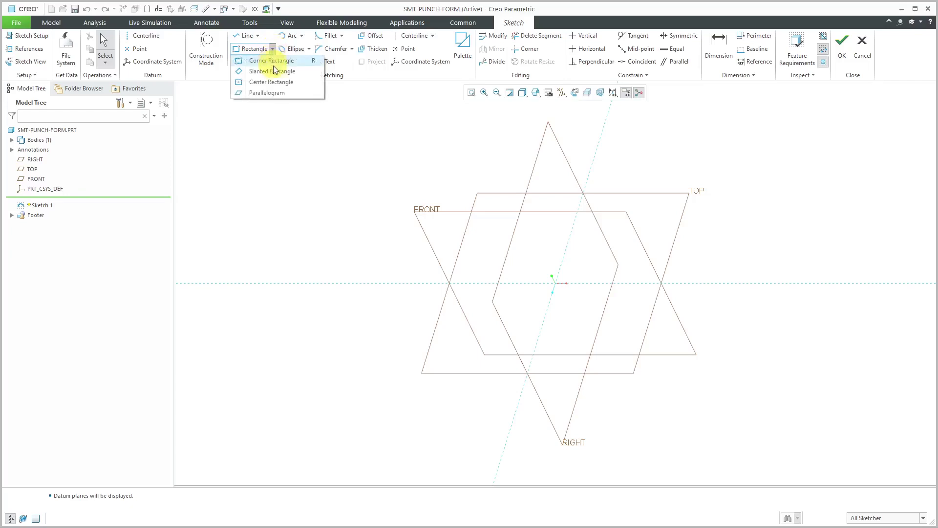
click(274, 81)
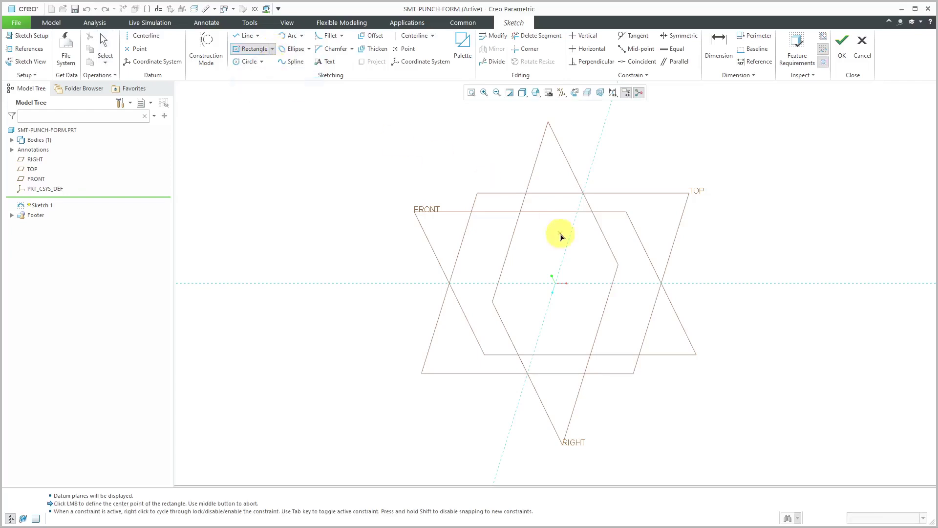
click(560, 286)
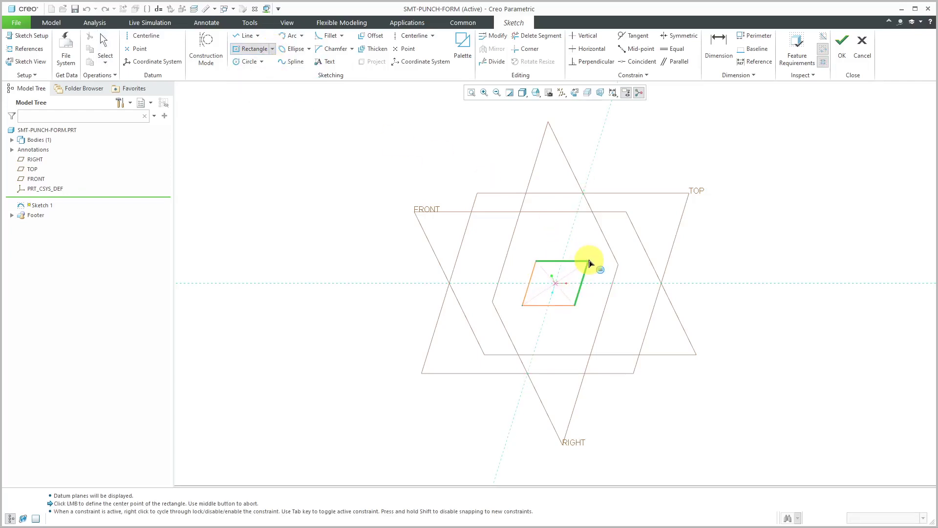
click(590, 263)
middle_click(590, 263)
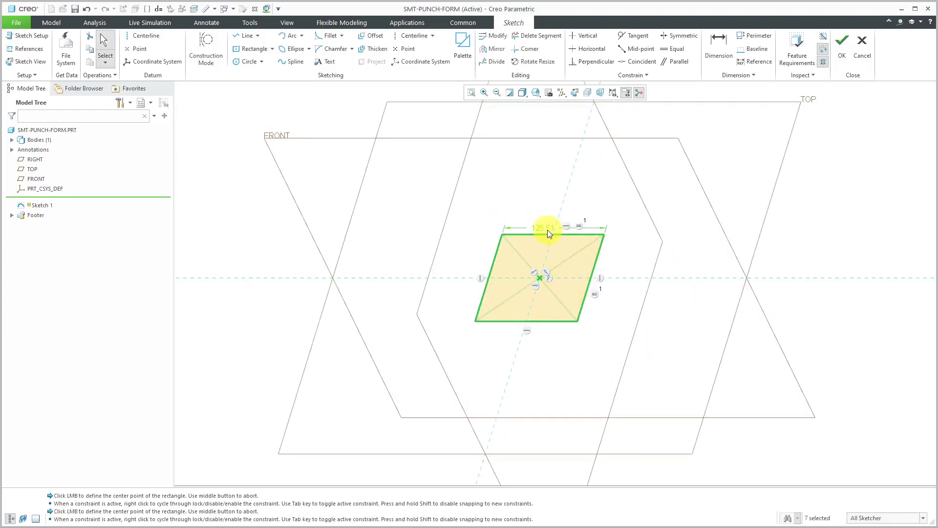
double_click(548, 230)
text(10)
key(Return)
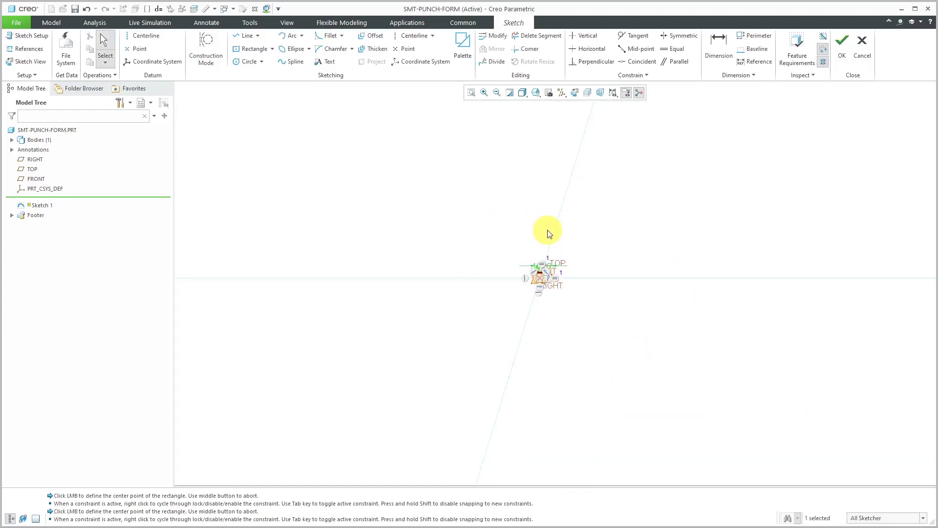
right_click(500, 209)
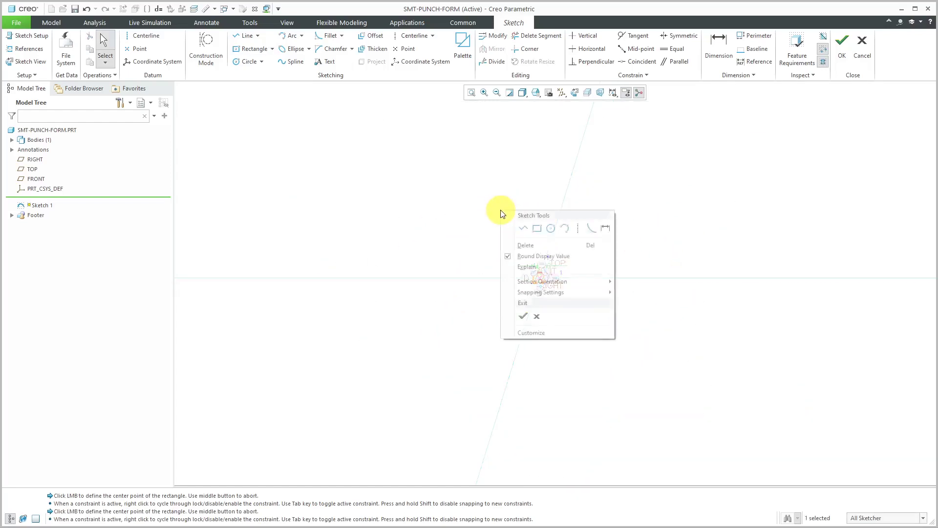
click(525, 318)
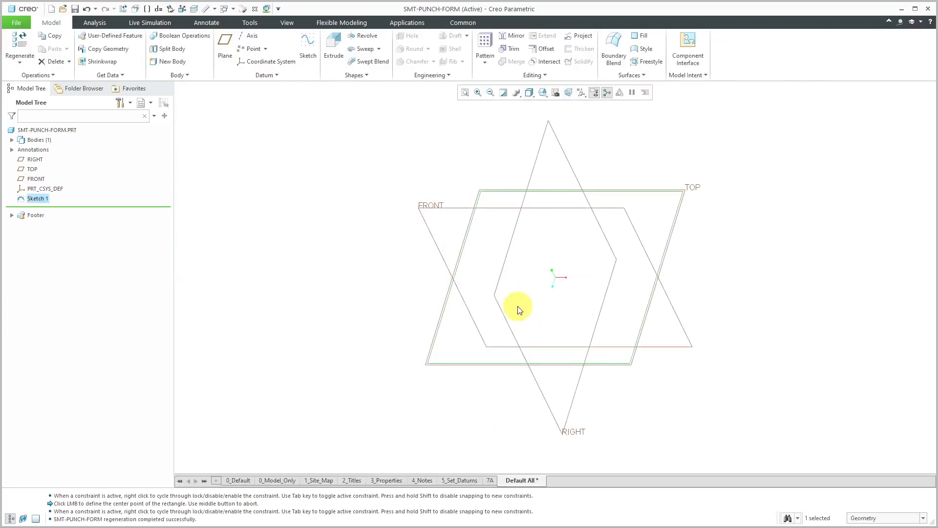
Step: Extrude Sketch 1 into a solid plate 1.00 thick
click(333, 51)
scroll(524, 300, down, 3)
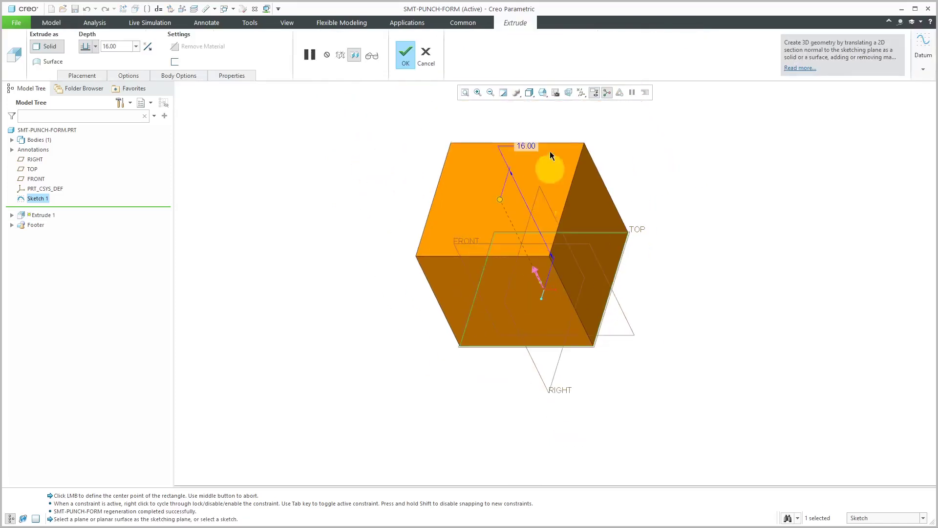
double_click(524, 146)
text(1)
key(Return)
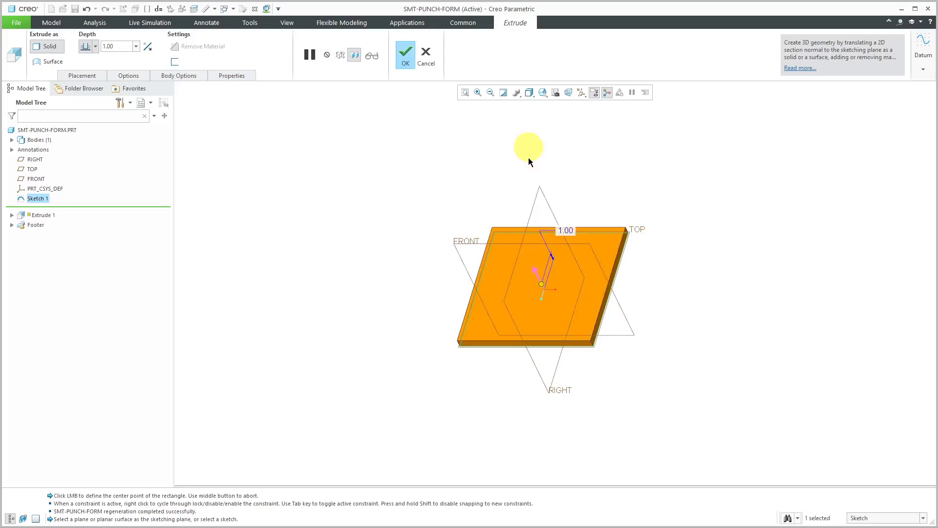
scroll(575, 281, up, 1)
middle_click(718, 264)
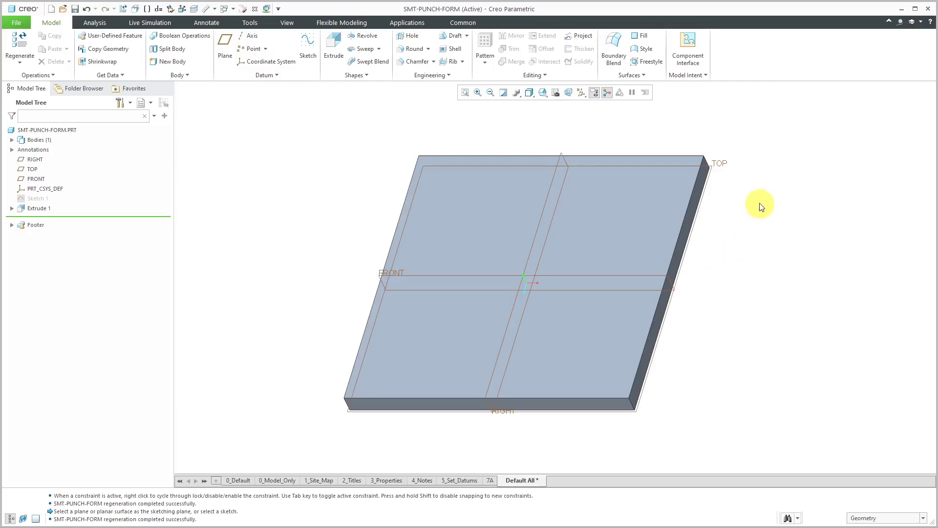
Step: Sketch a 10-diameter circle centred at the origin on the plate and finish Sketch 2
click(443, 207)
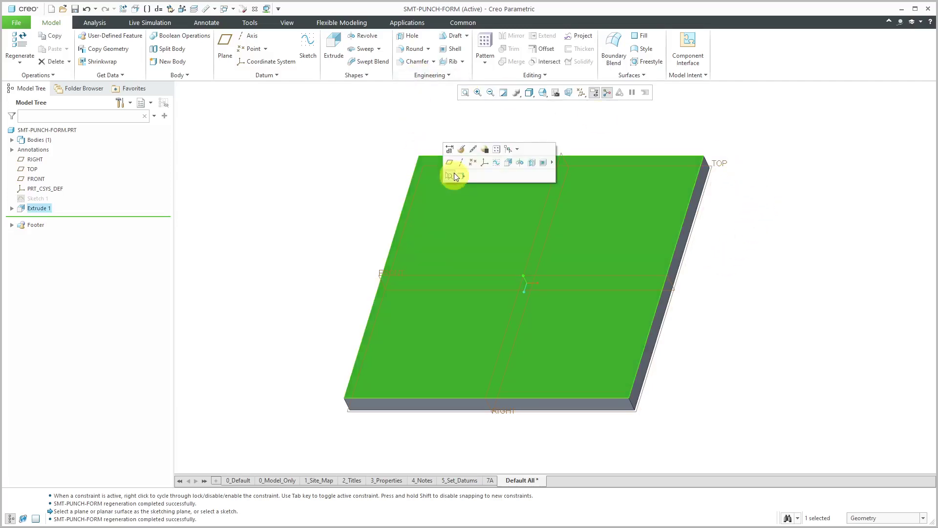
click(496, 163)
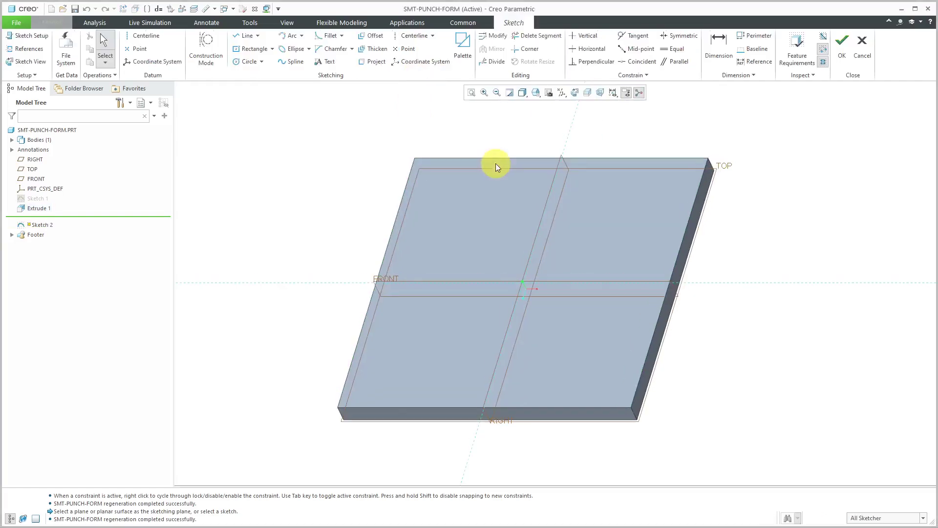
right_click(381, 156)
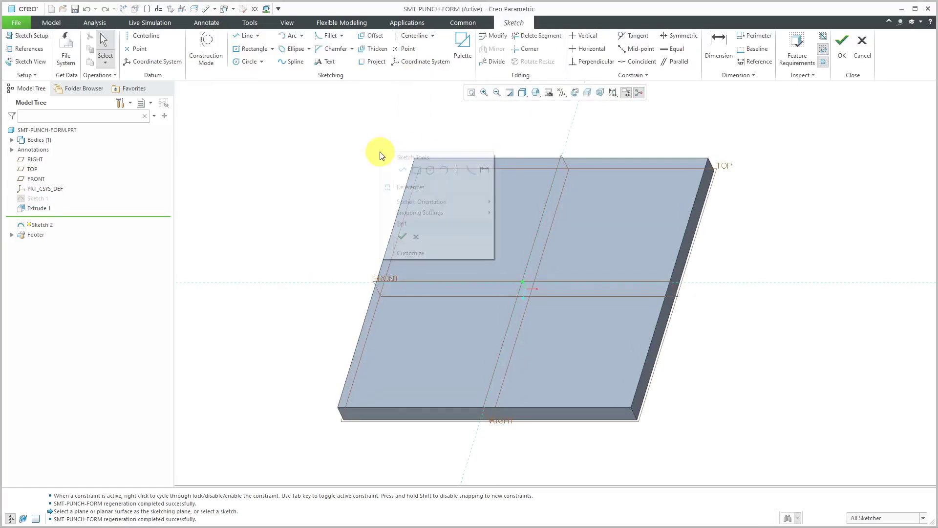
click(430, 171)
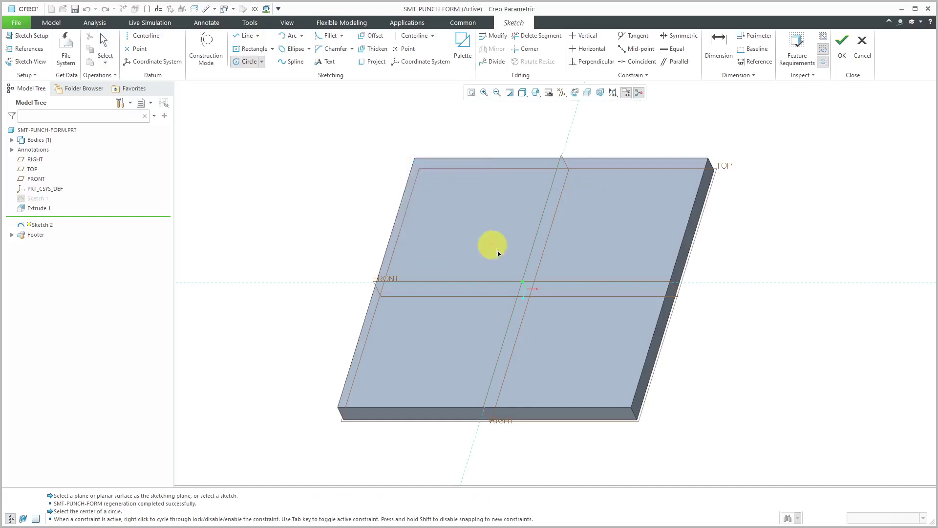
click(523, 282)
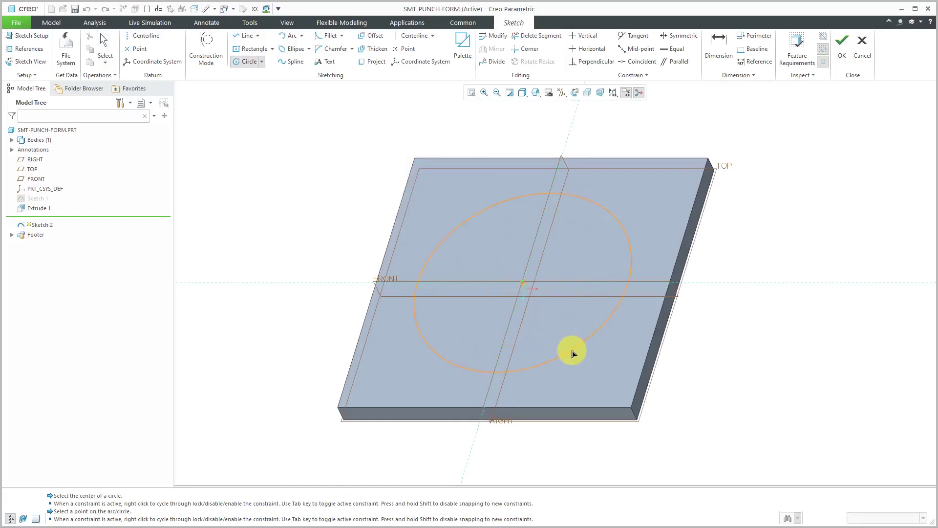
click(621, 214)
middle_click(622, 215)
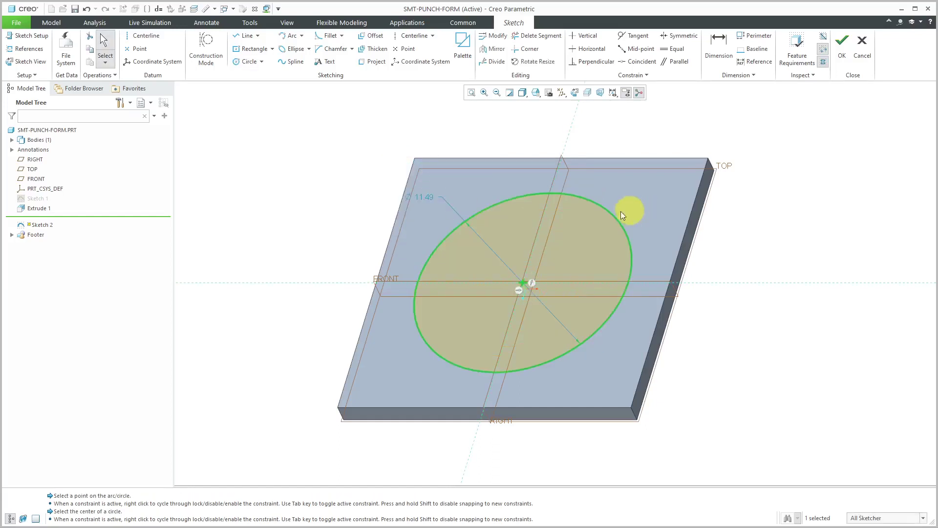
double_click(427, 199)
text(10)
key(Return)
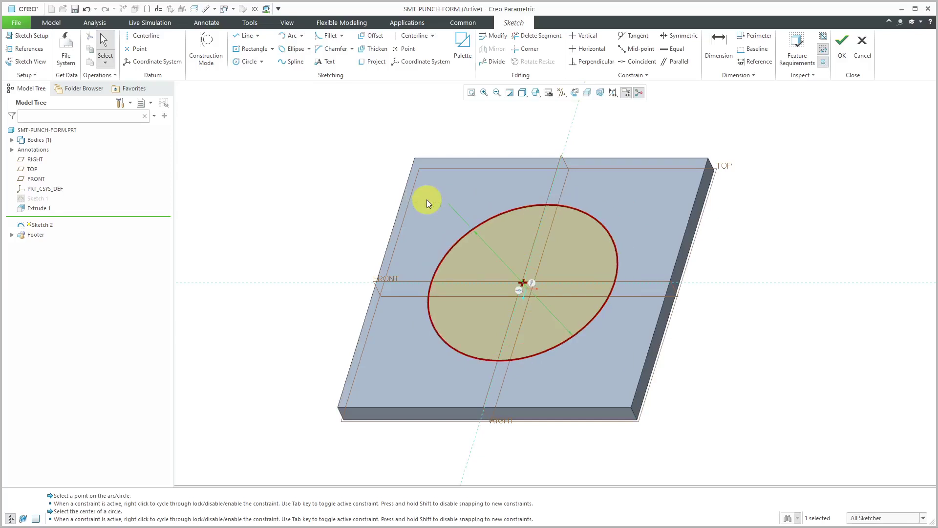
right_click(312, 177)
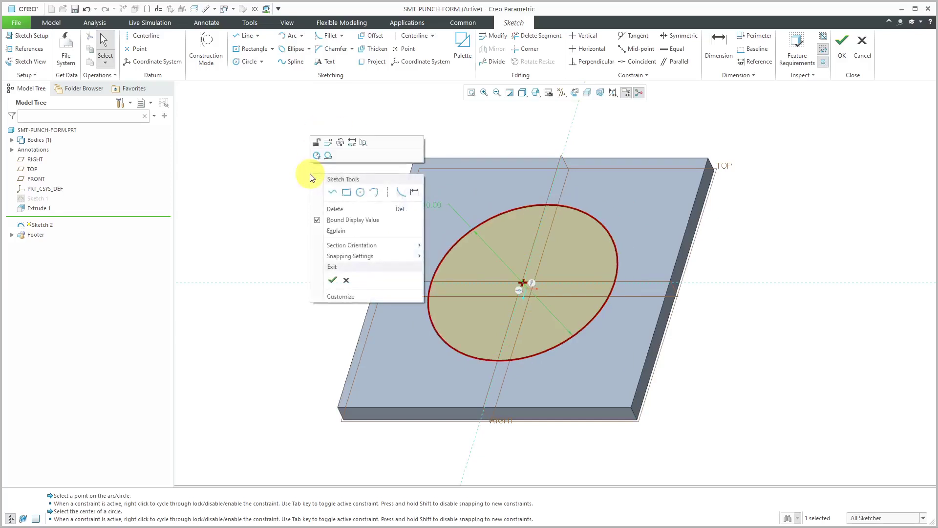
click(333, 280)
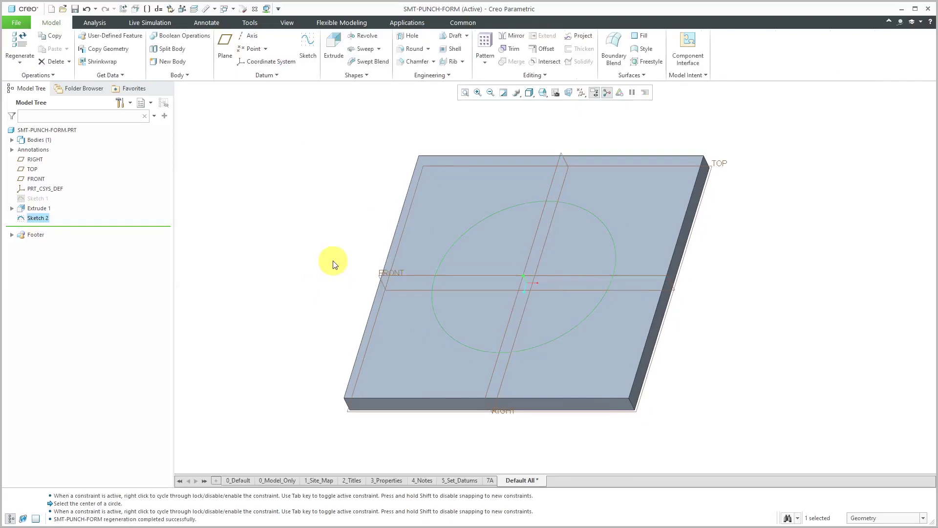
Step: Extrude the circle of Sketch 2 into a disc 2.00 deep
click(328, 57)
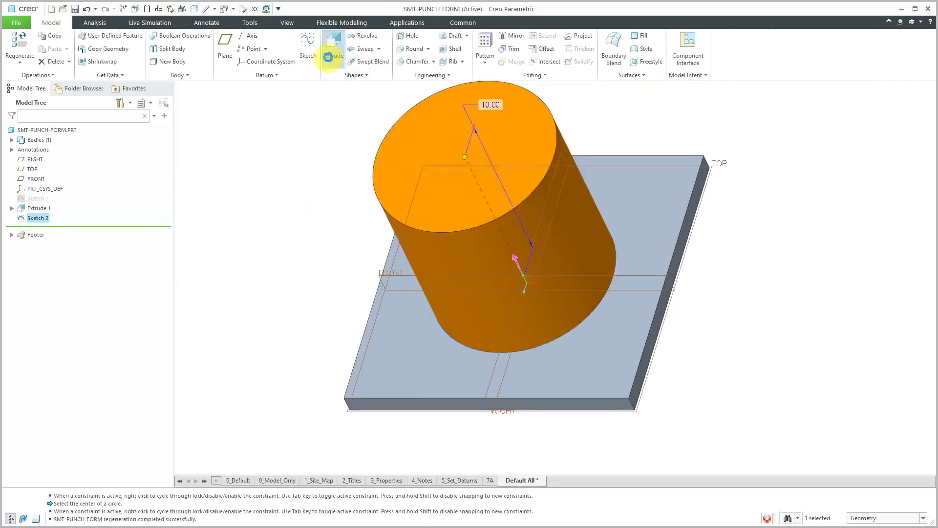
double_click(490, 106)
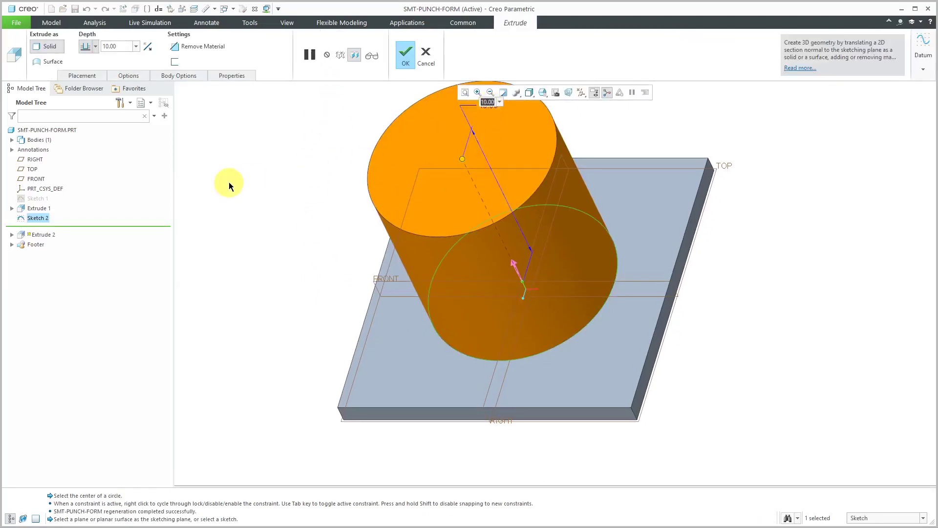
text(2)
key(Return)
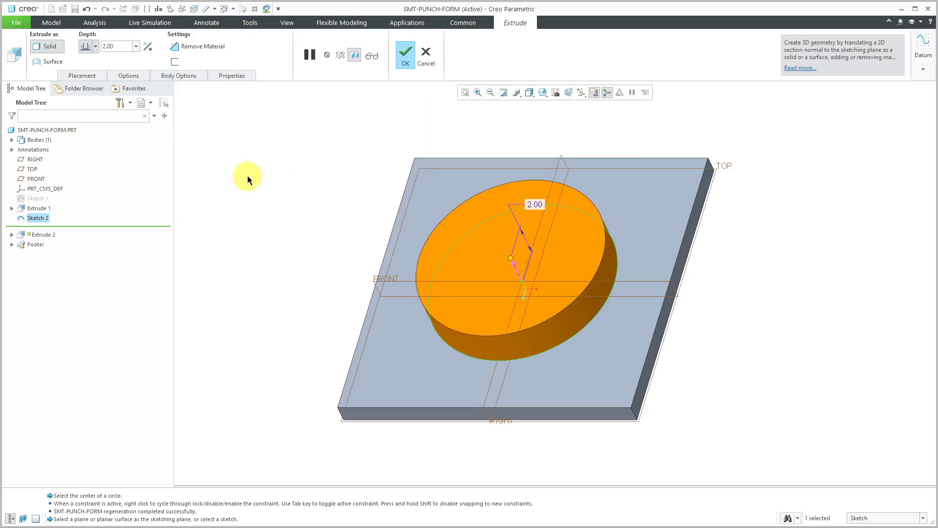
middle_click(248, 179)
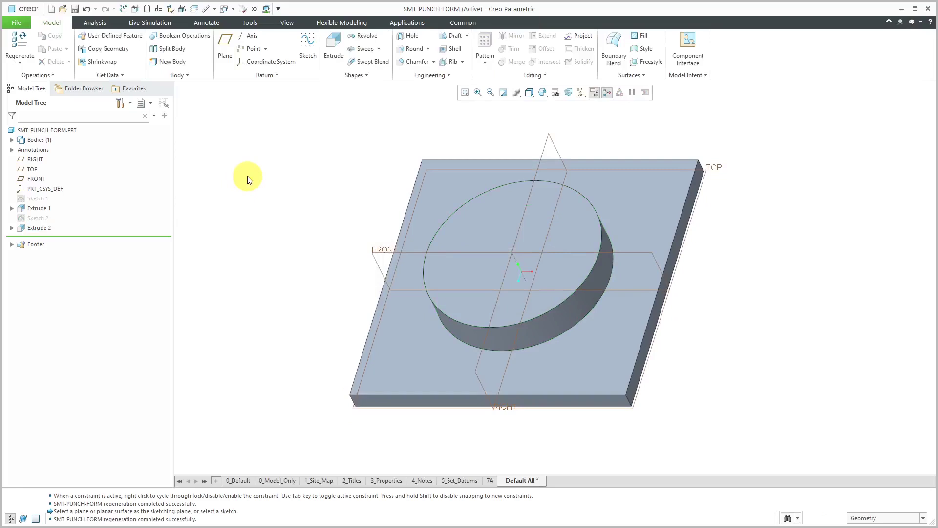
Step: Hide the datum planes and start a draft on the disc's side wall
click(584, 96)
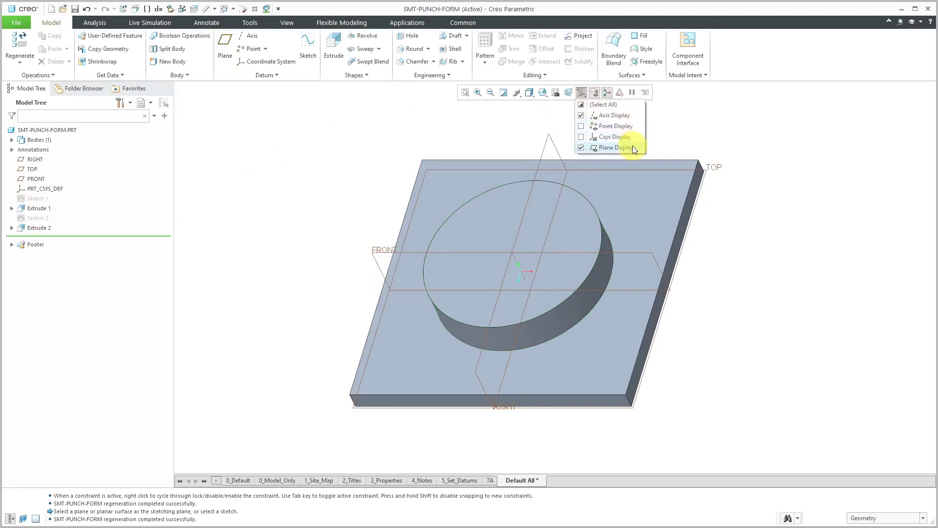
click(635, 148)
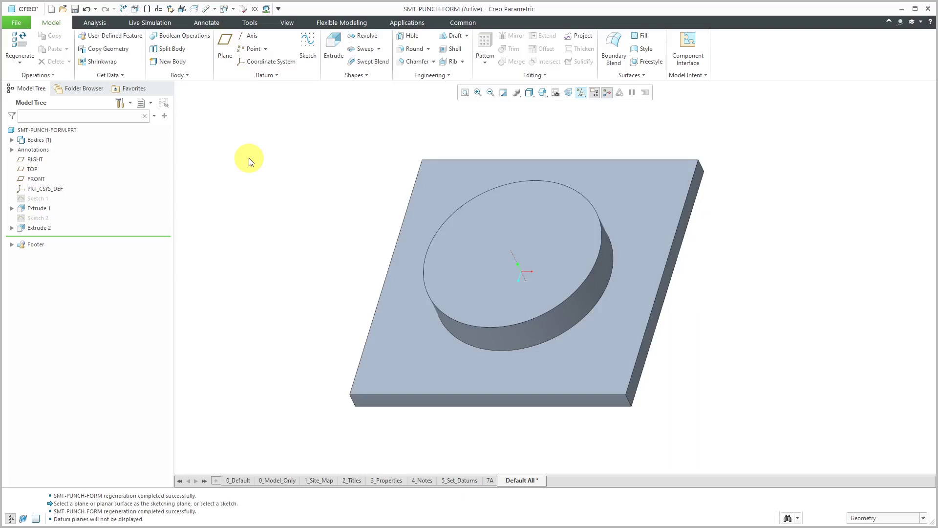
click(455, 38)
click(481, 340)
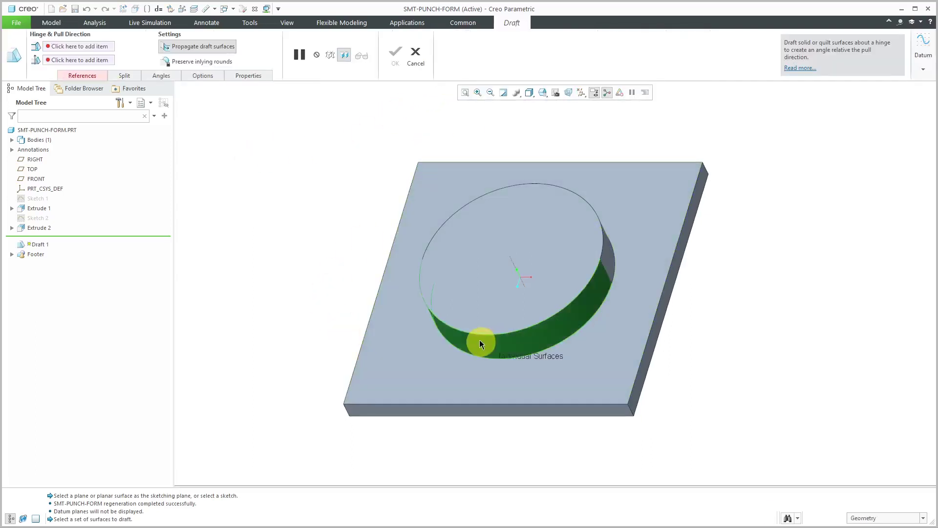
Step: Hinge the draft on the disc's top face and set its angle to 30°
right_click(300, 224)
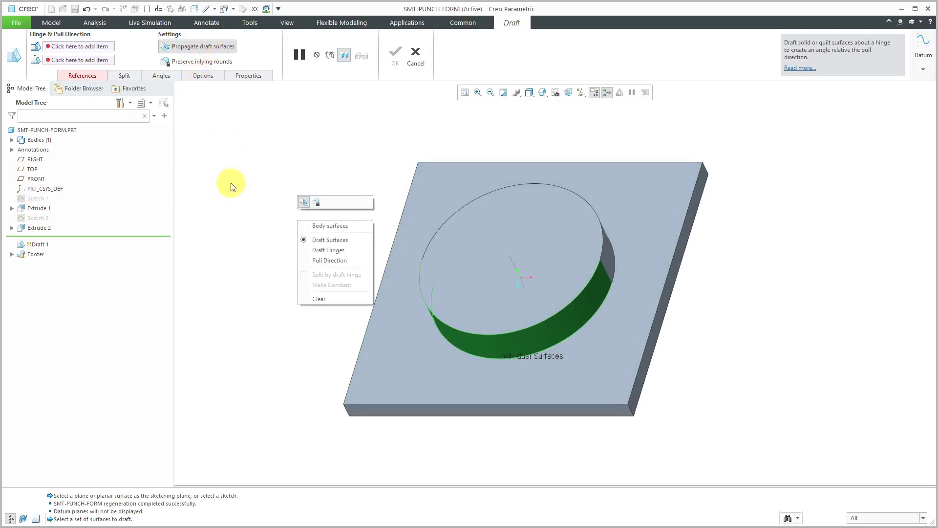
click(338, 250)
click(472, 262)
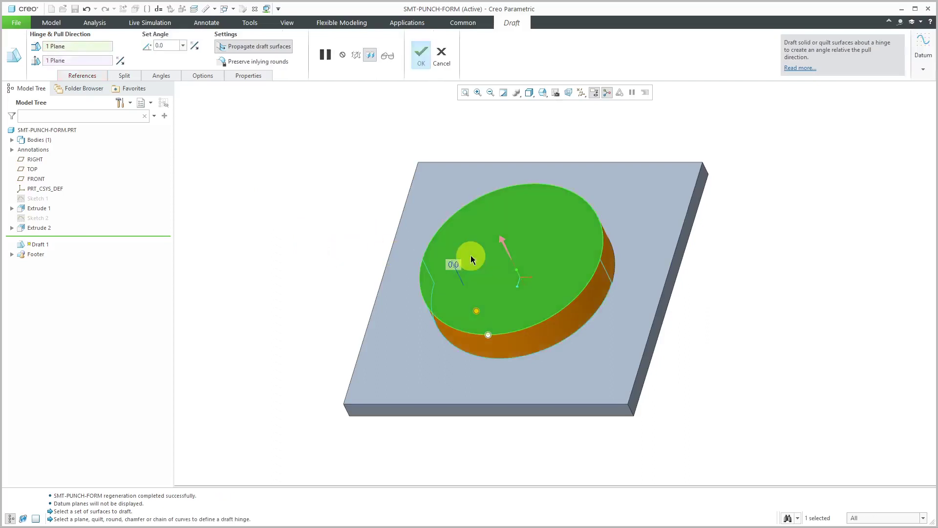
mouse_move(482, 310)
mouse_down()
mouse_move(486, 247)
mouse_move(481, 295)
mouse_up()
double_click(467, 240)
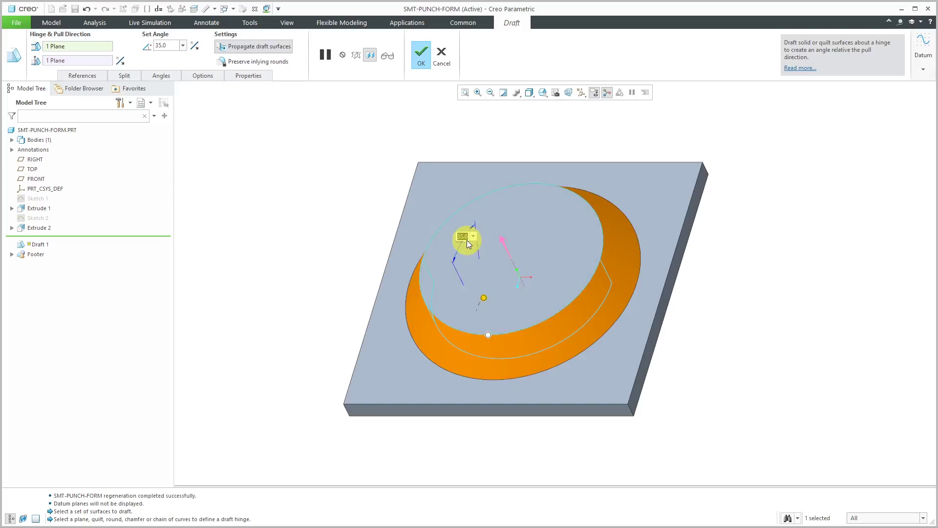
text(30)
key(Return)
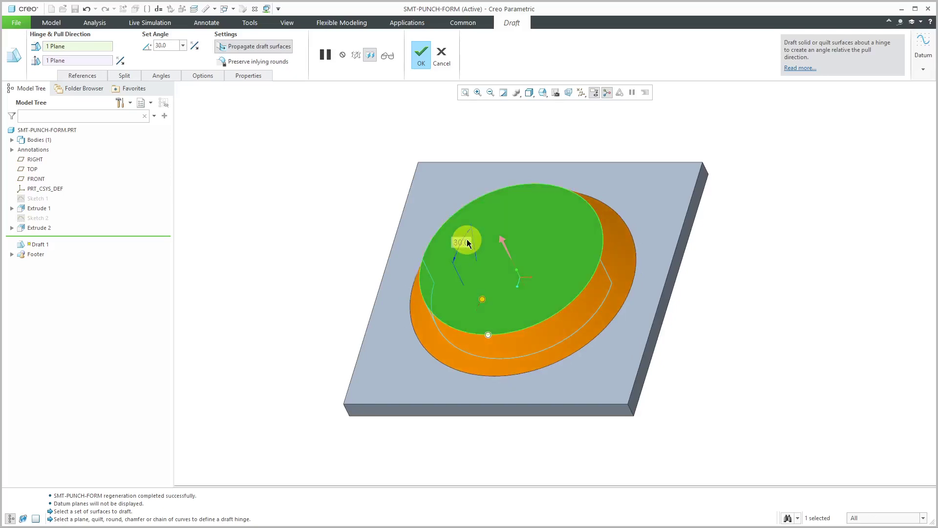
middle_click(355, 180)
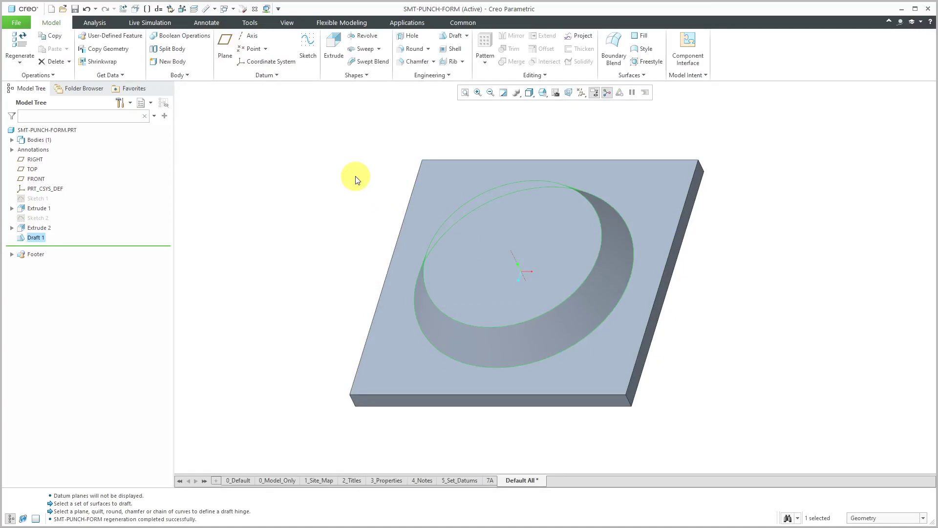
Step: Start a new sketch on the drafted disc's top face
click(365, 172)
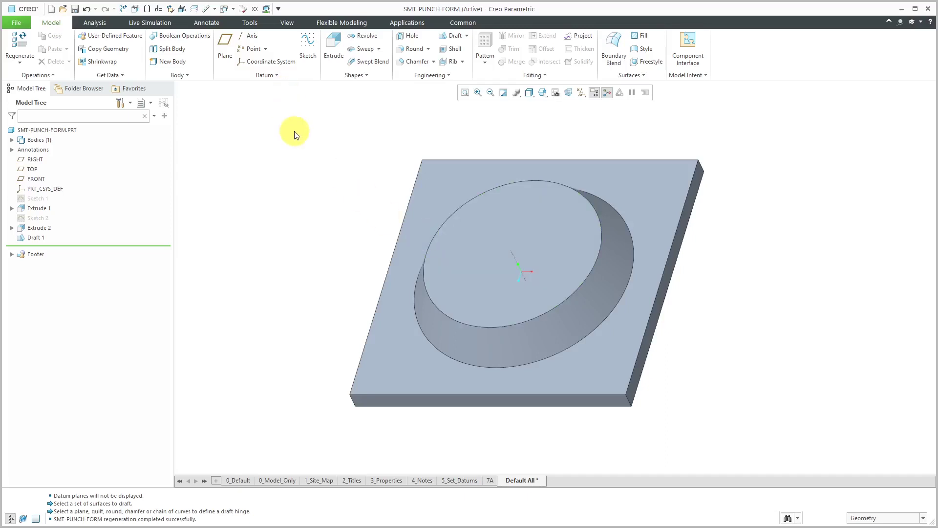
click(314, 52)
click(503, 247)
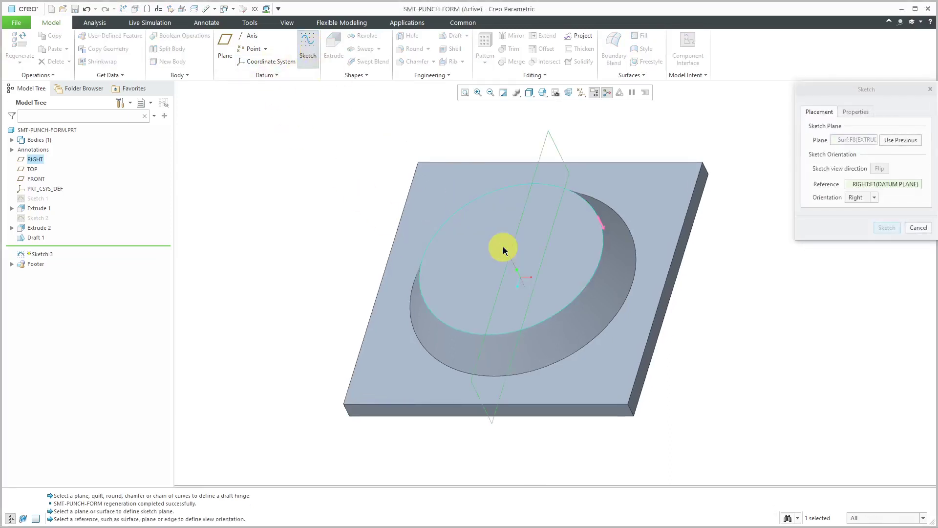
middle_click(382, 190)
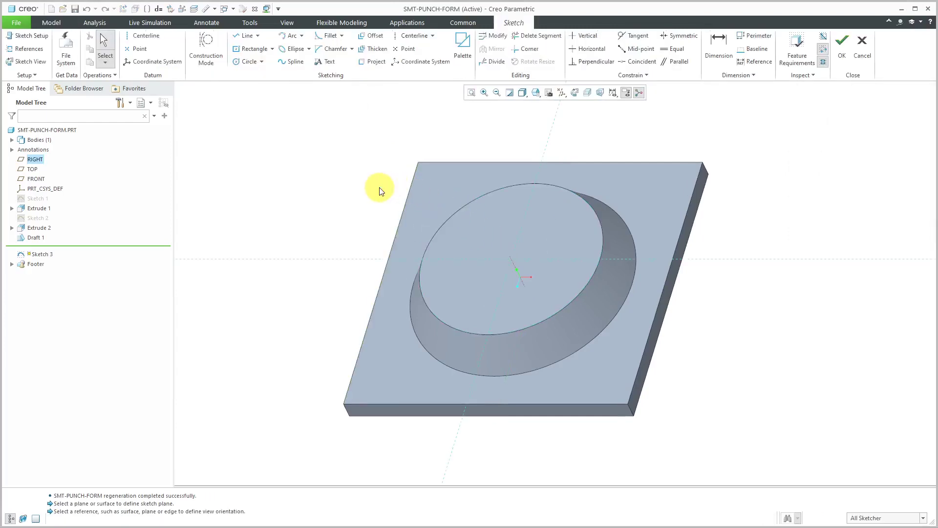
Step: Draw an origin-centred circle and dimension its diameter to 5.00
right_click(356, 136)
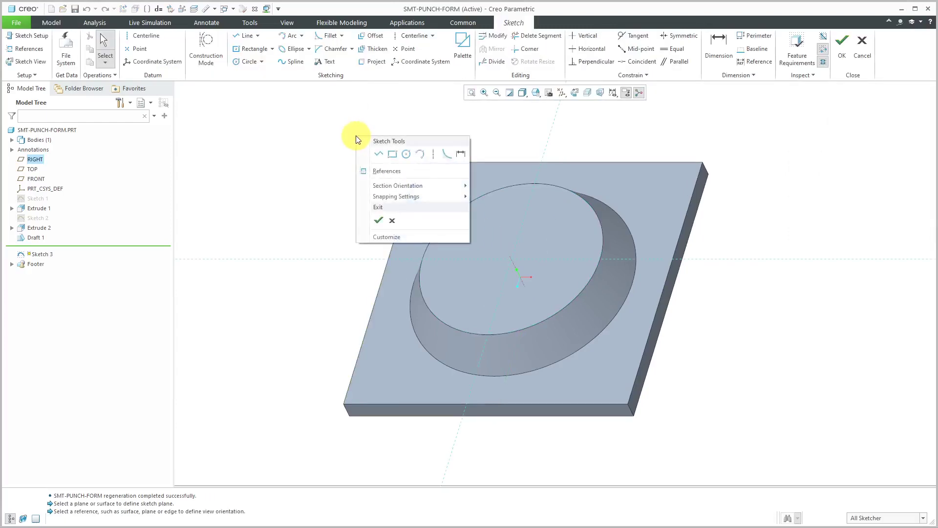
click(404, 157)
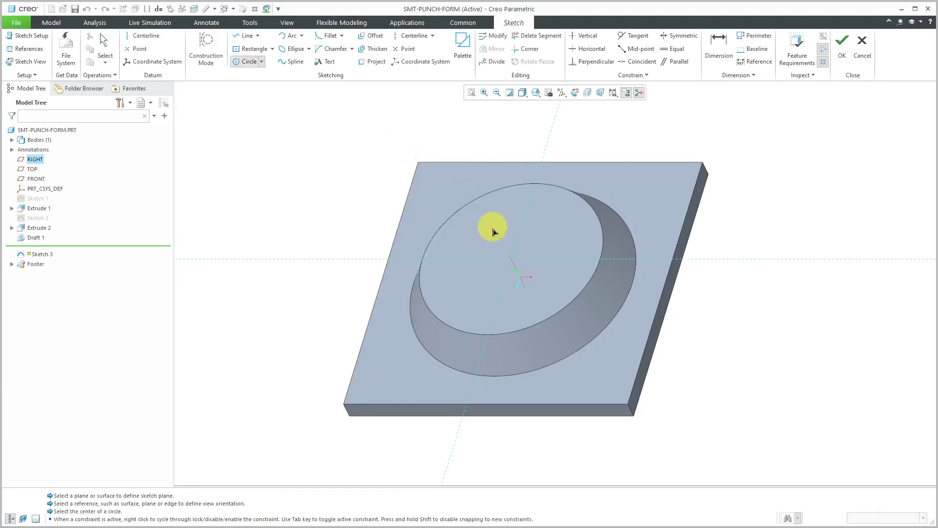
click(521, 288)
middle_click(314, 152)
click(473, 228)
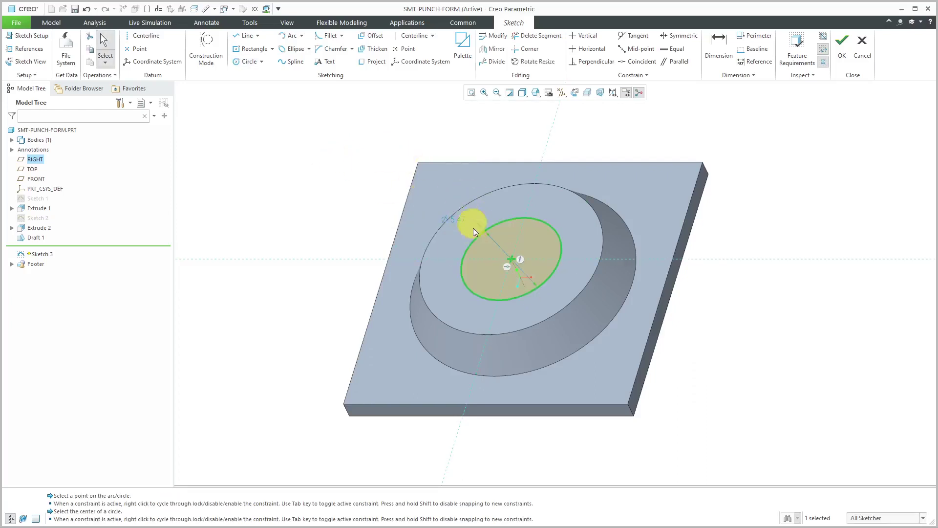
double_click(459, 219)
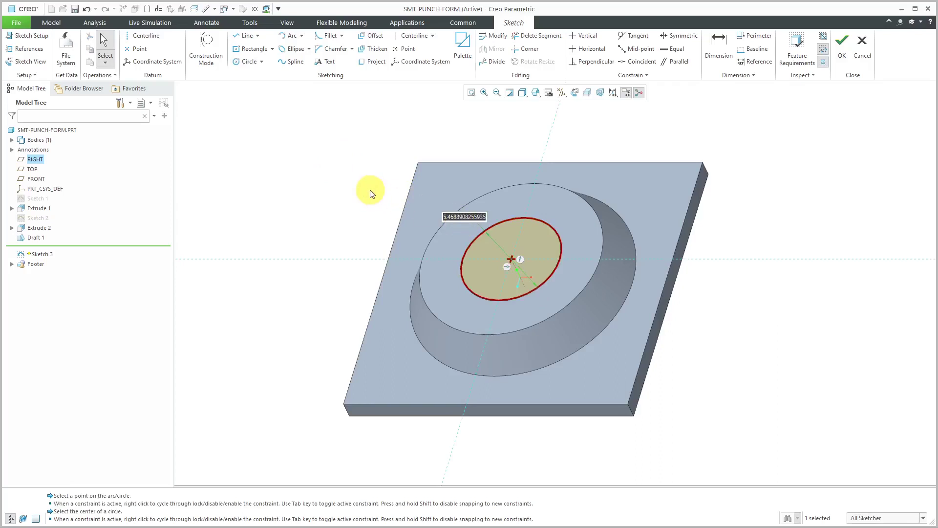
text(5)
key(Return)
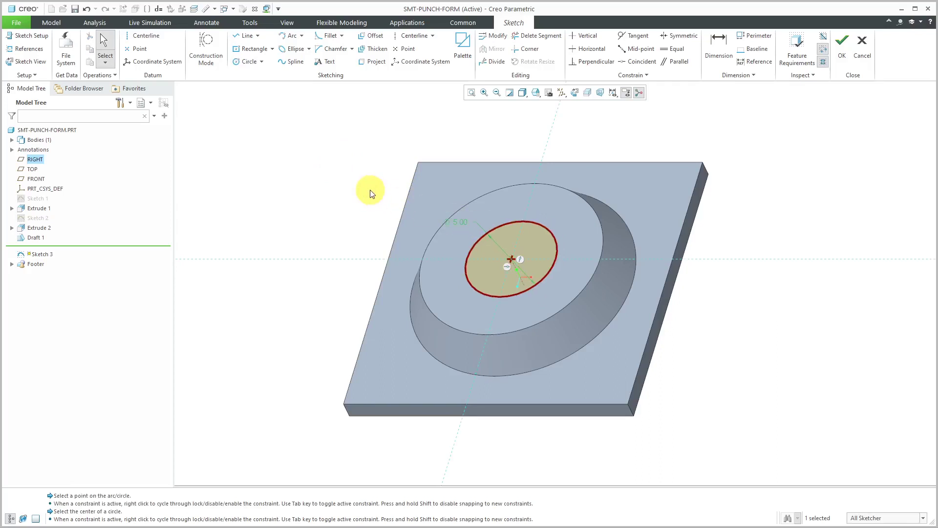
right_click(371, 193)
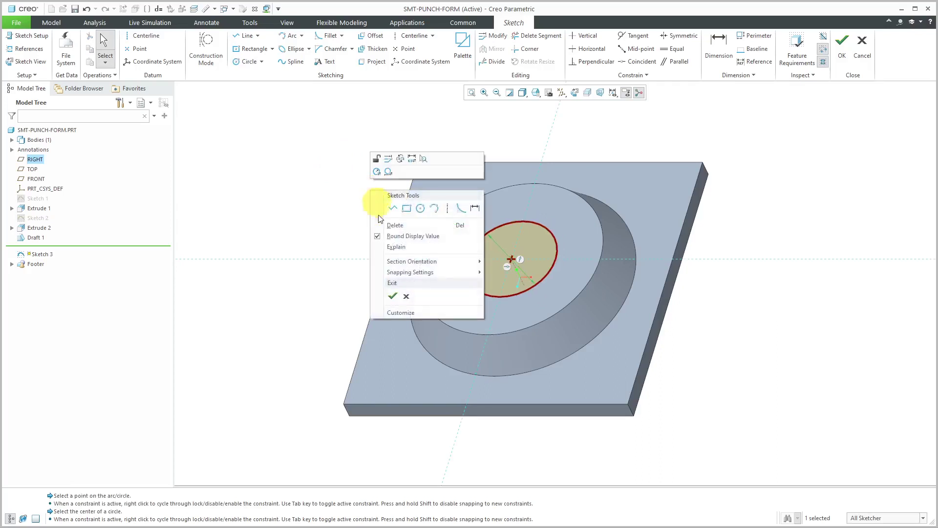
Step: Accept Sketch 3 and extrude its 5.00 circle 2.00 deep
click(394, 297)
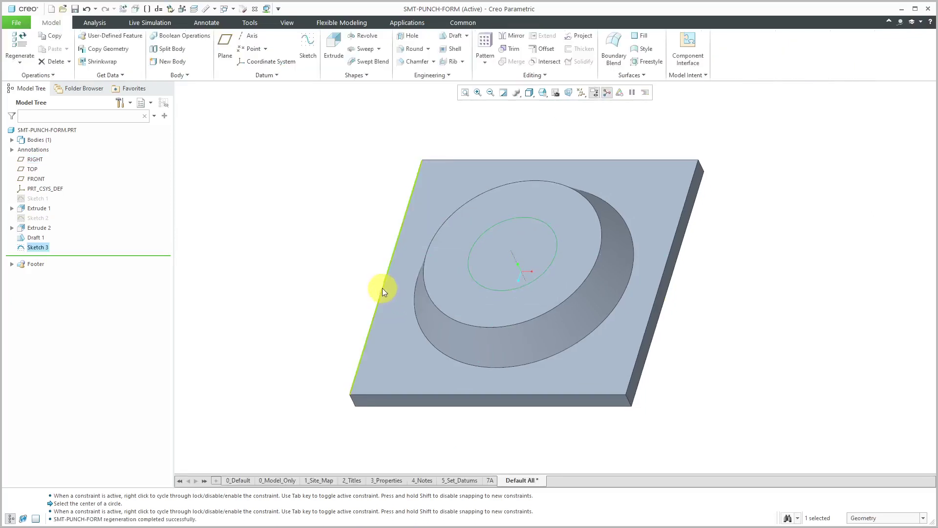
click(344, 45)
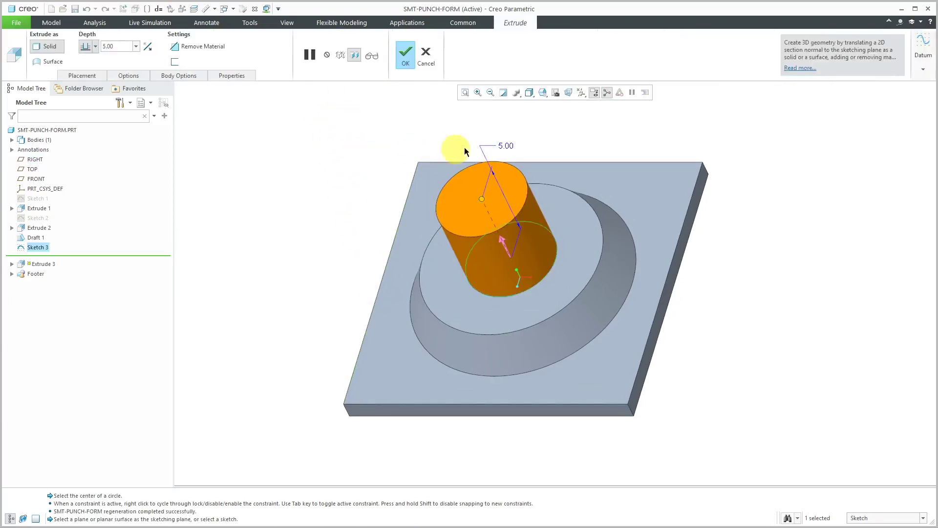
double_click(512, 145)
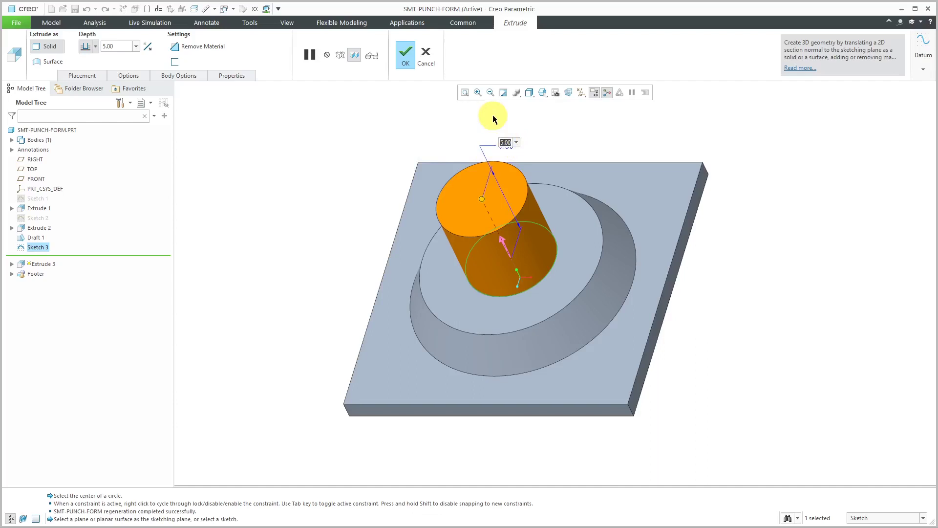
text(2)
key(Return)
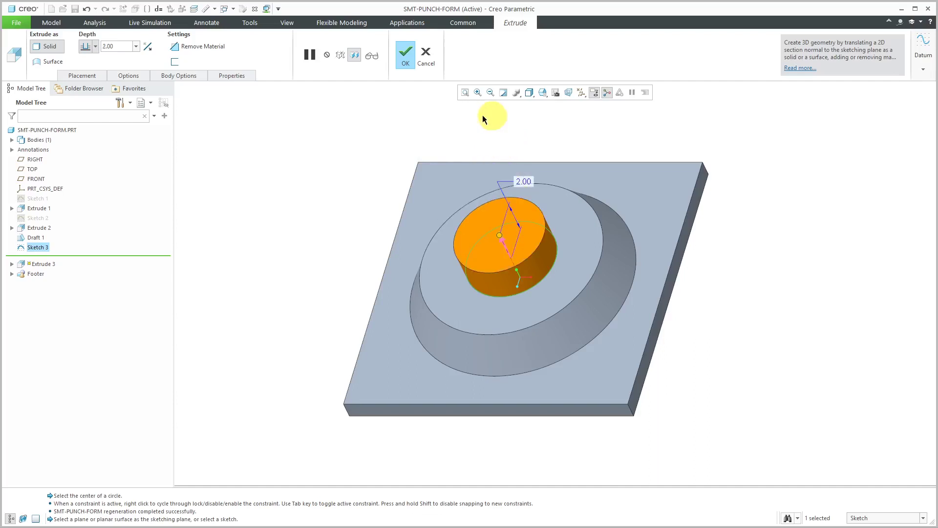
click(408, 58)
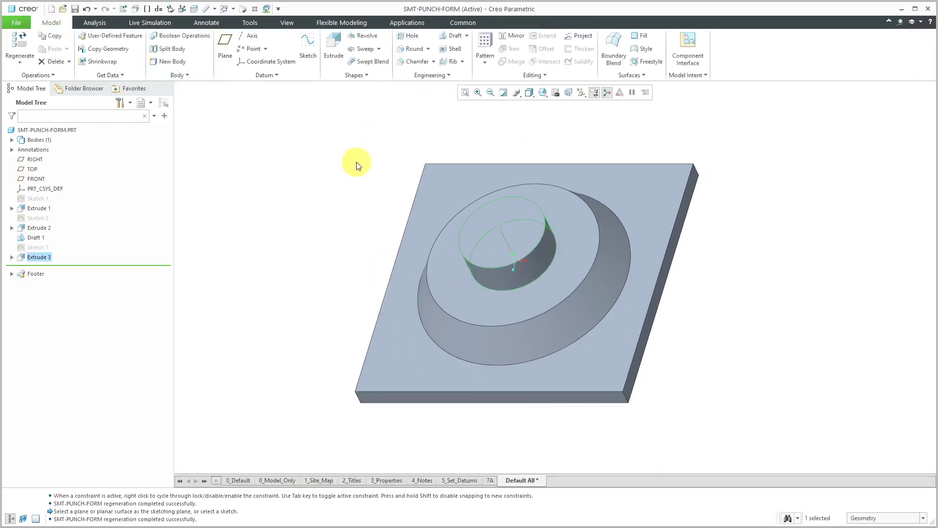
click(345, 203)
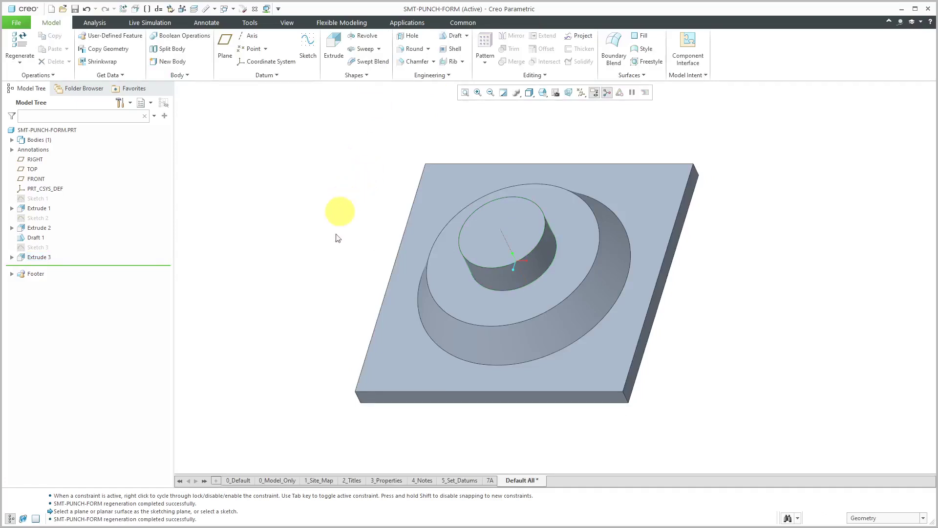
Step: Round the sloped draft face's outer and inner cone edges with radius 1.25
click(496, 365)
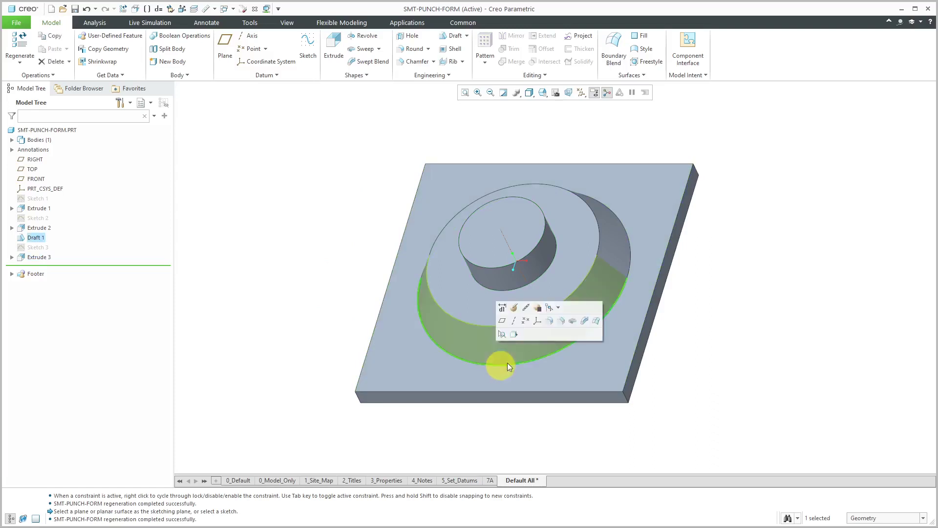
click(551, 321)
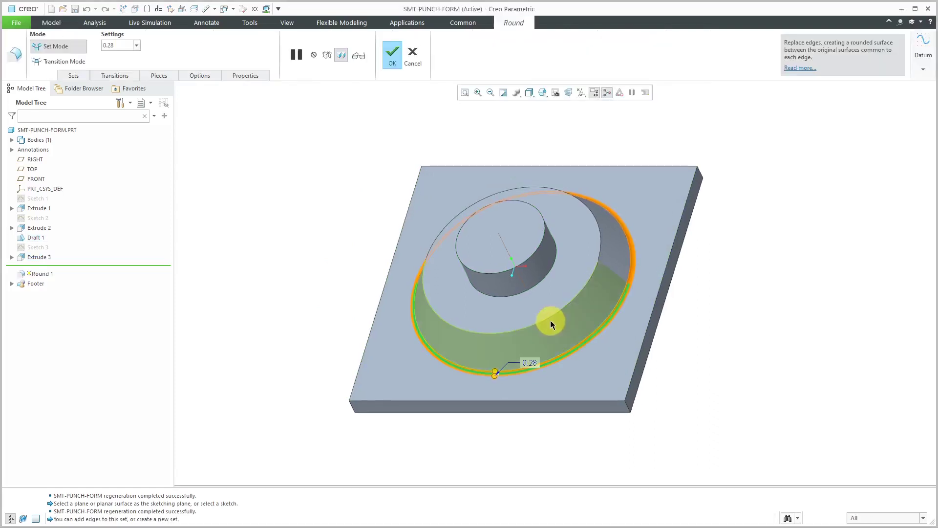
ctrl+click(537, 322)
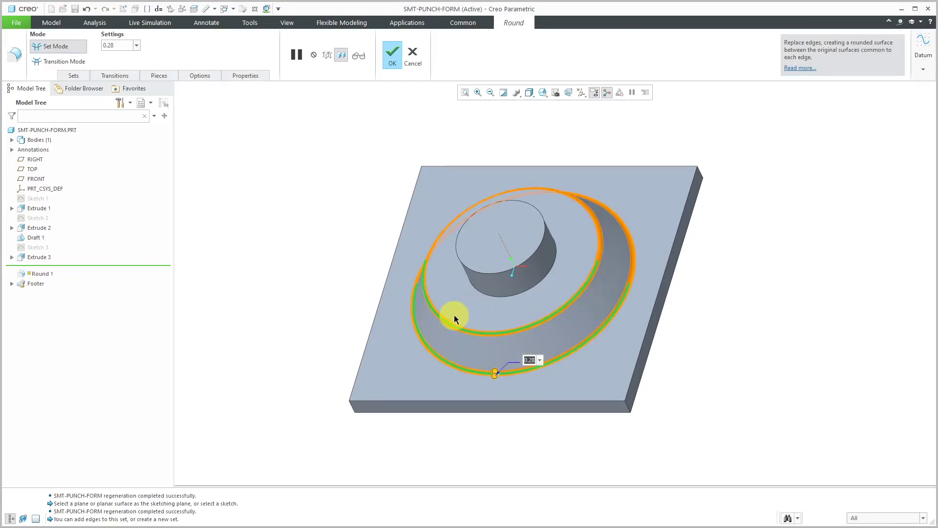
text(1.25)
key(Return)
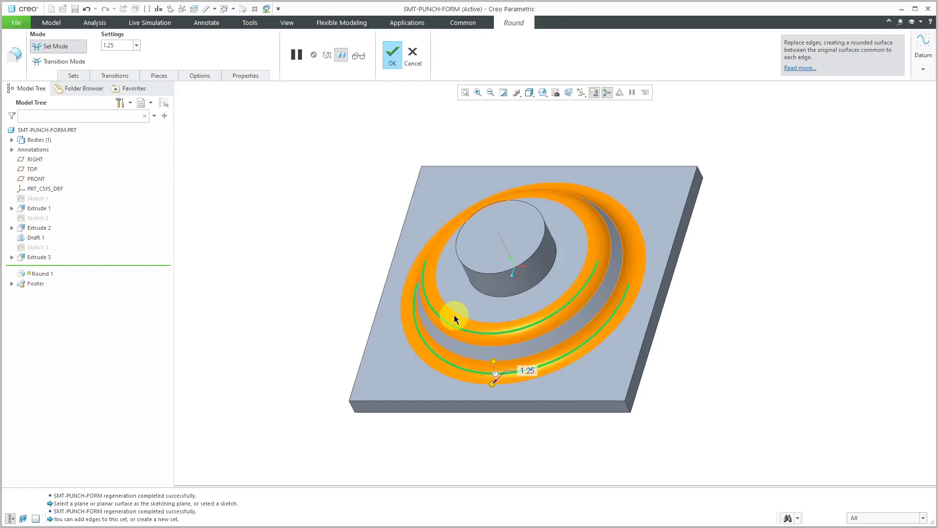
middle_click(348, 220)
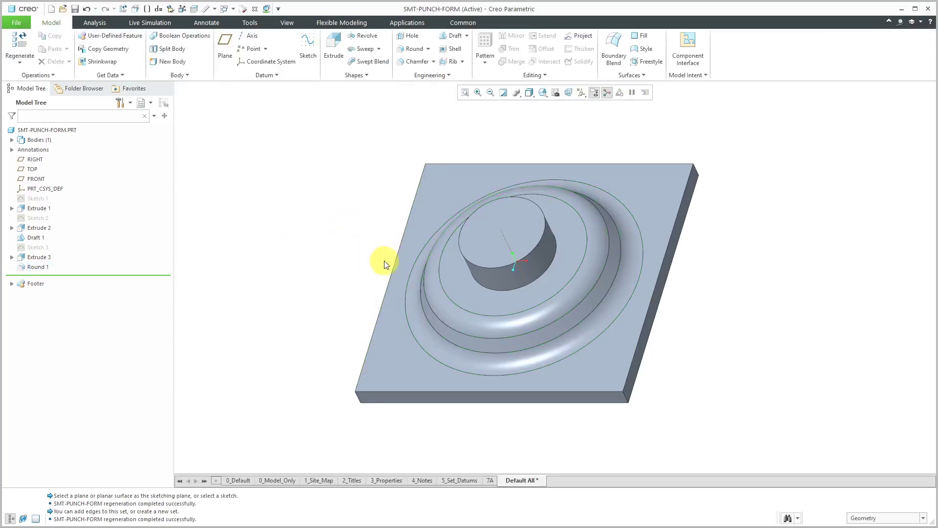
mouse_move(383, 259)
middle_down()
mouse_move(465, 243)
mouse_move(441, 201)
mouse_move(434, 235)
middle_up()
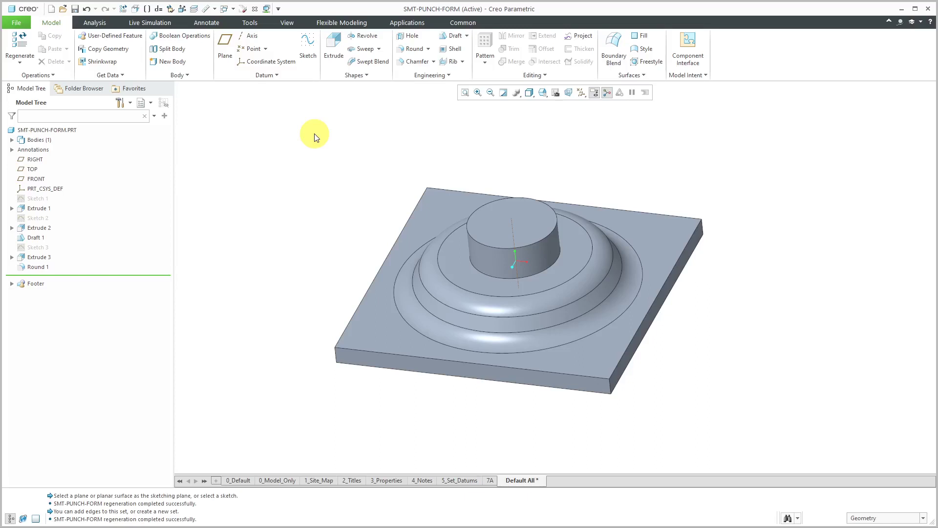
Step: Place a new coordinate system on the plate's top face and the punch's axis A_2
click(277, 61)
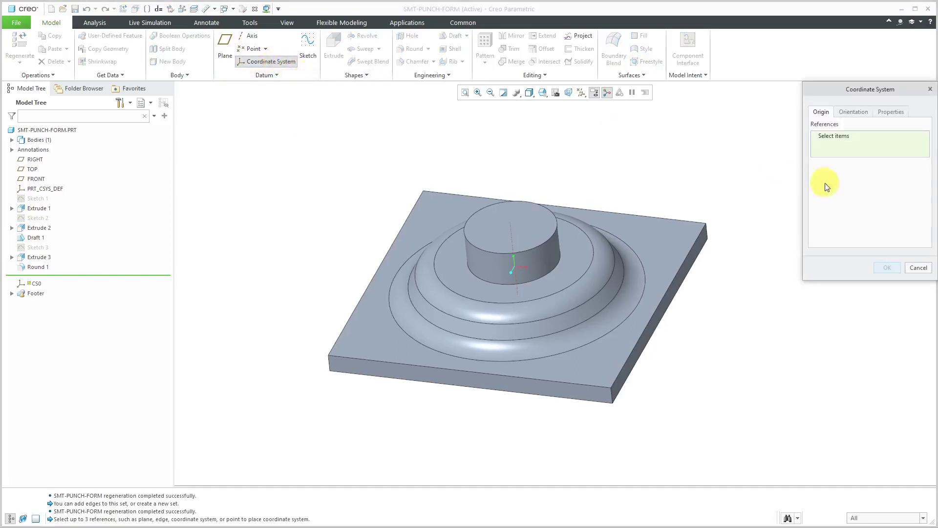
click(671, 240)
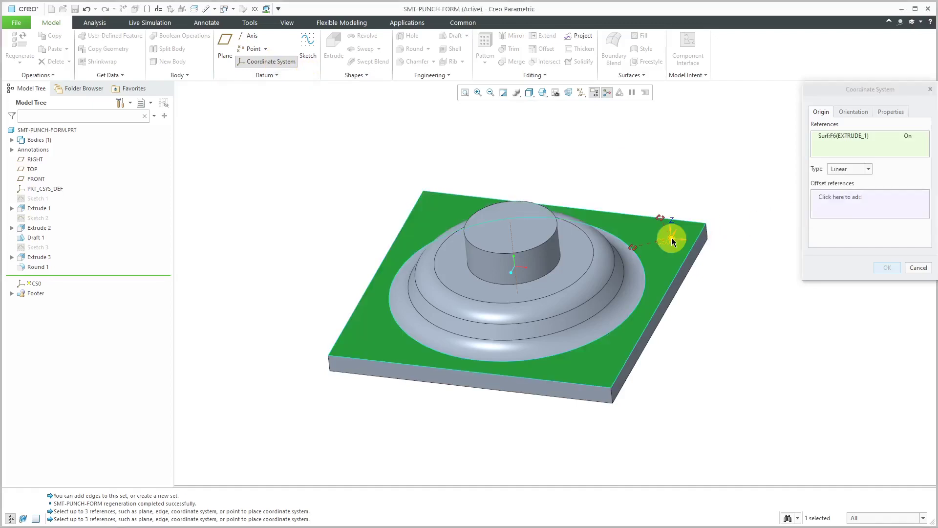
ctrl+click(513, 237)
scroll(541, 295, up, 3)
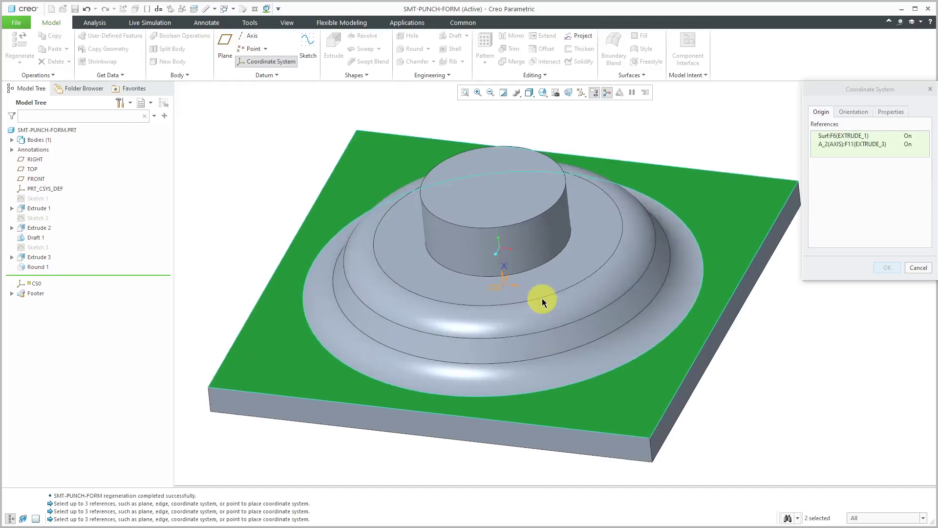
Step: Orient CS0 with Z from the top face, flipped to point down, and X projected from the plate's side face
click(852, 112)
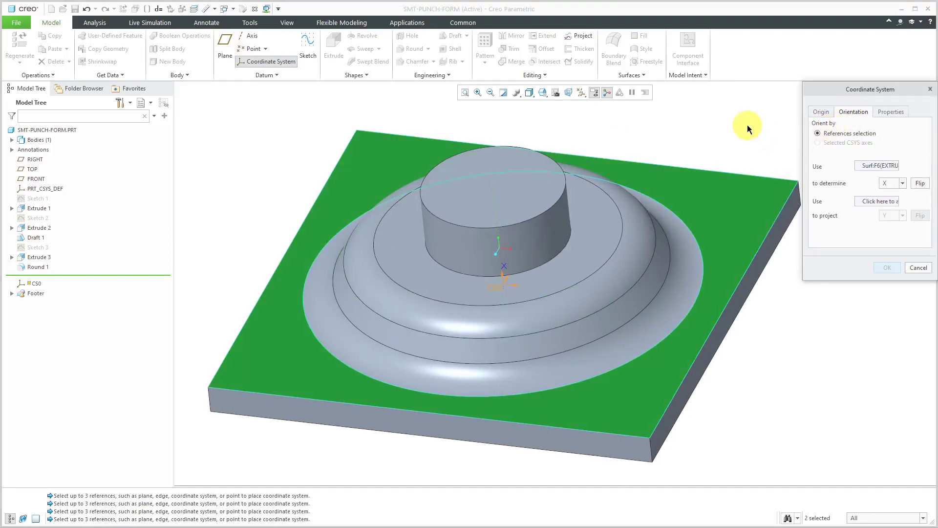
click(901, 183)
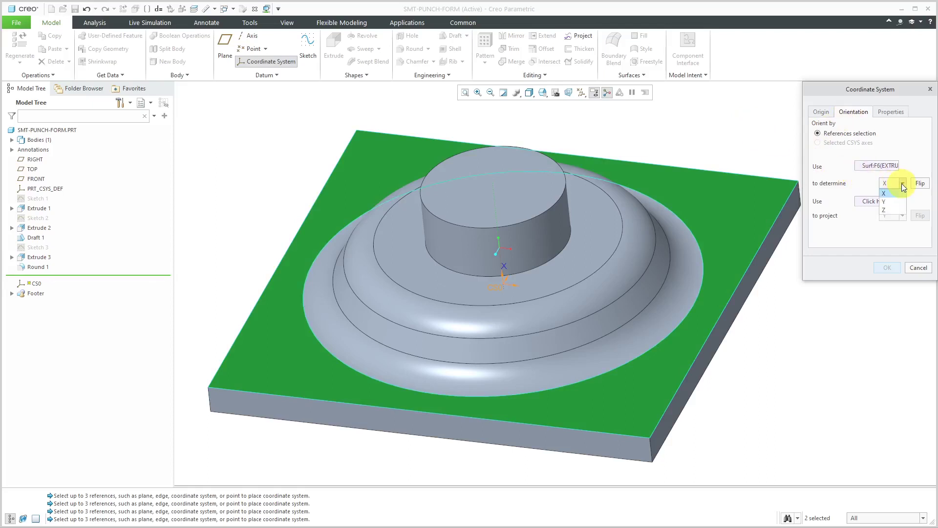
click(893, 210)
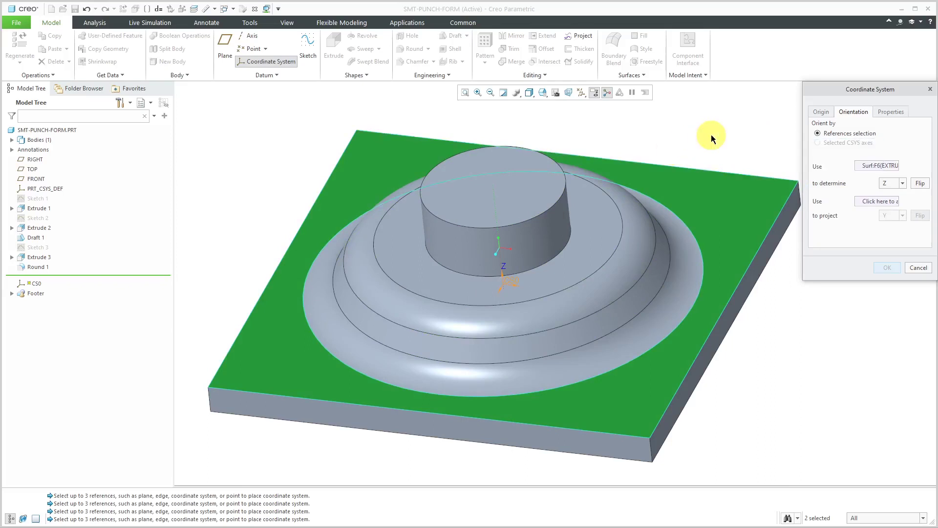
click(921, 184)
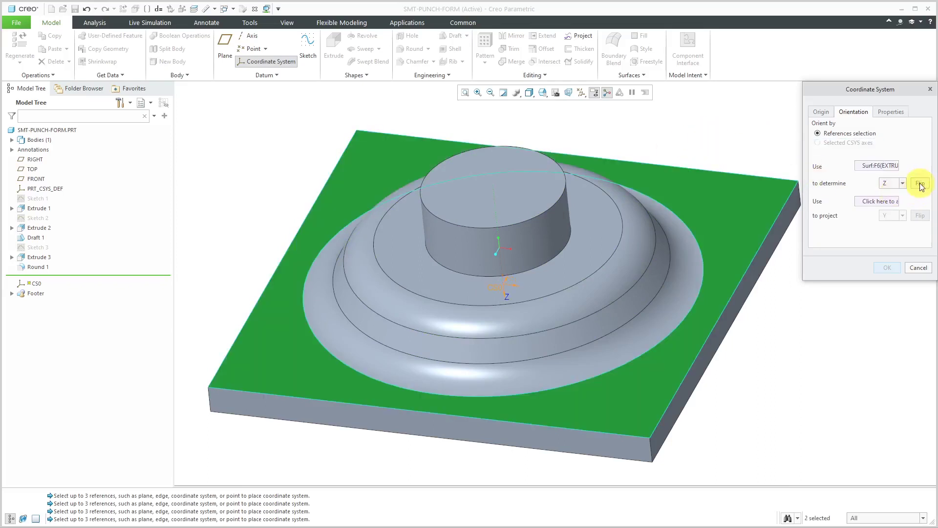
click(877, 202)
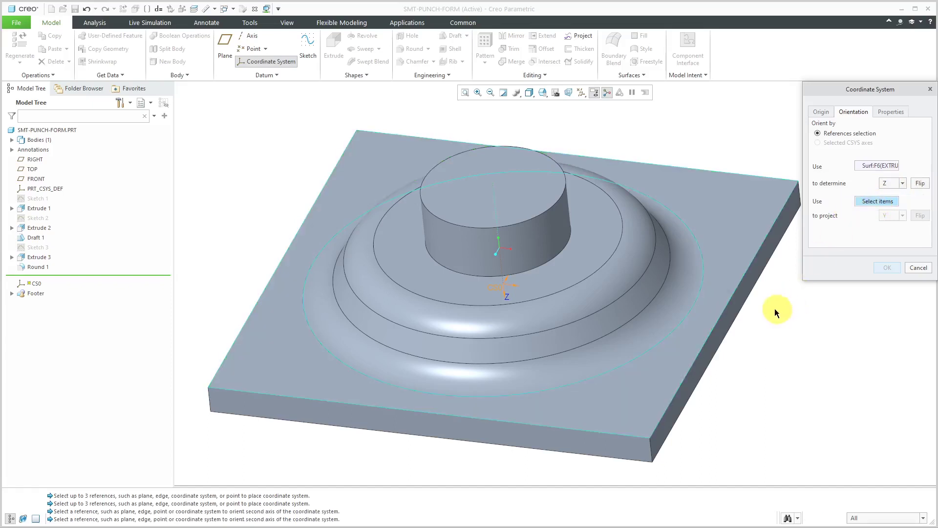
click(743, 291)
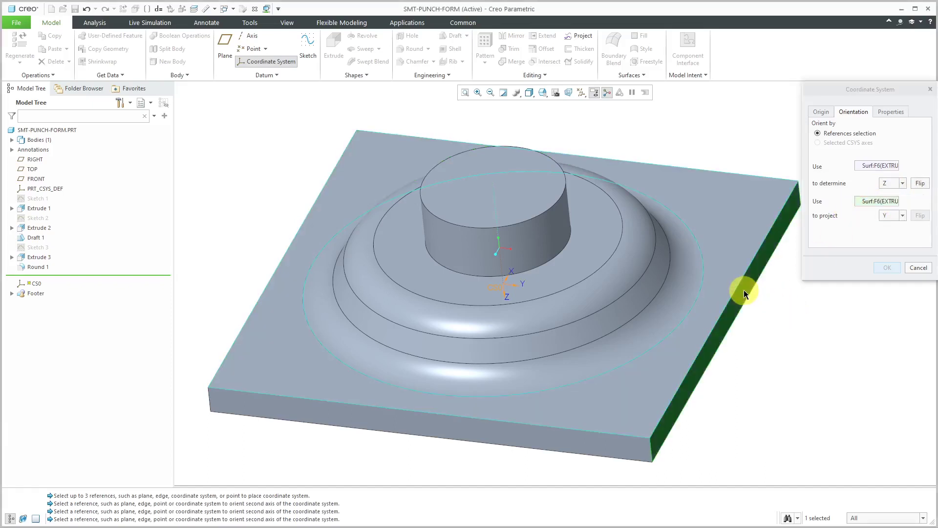
click(902, 215)
click(899, 226)
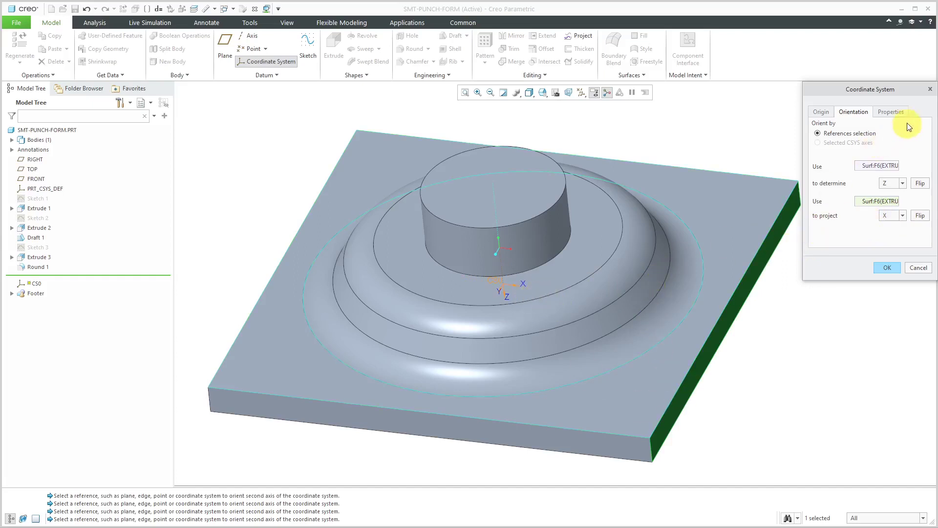
Step: Rename the coordinate system from CS0 to FORM-REF and complete it
click(891, 112)
double_click(879, 131)
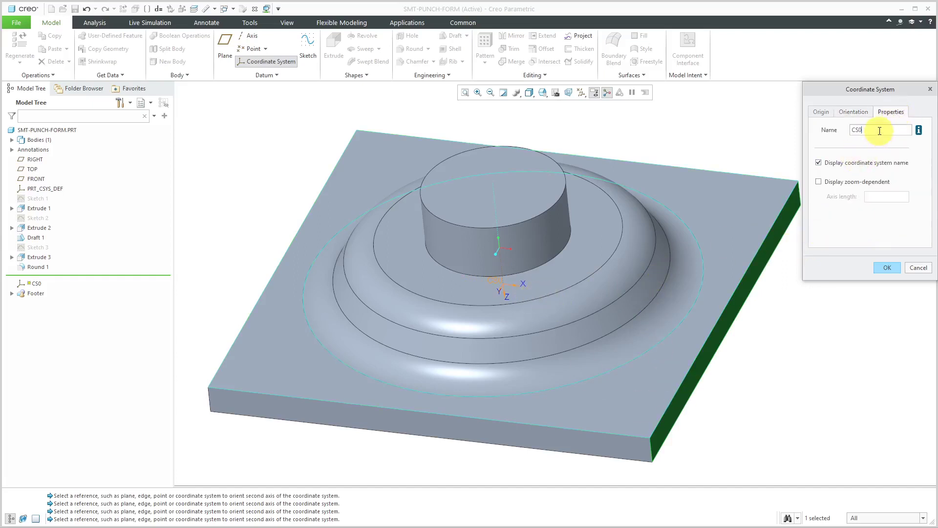
text(form)
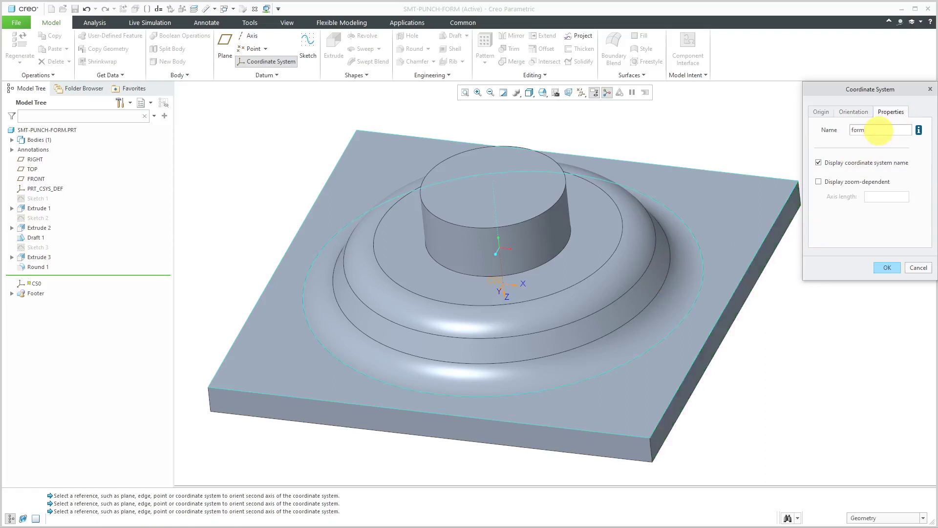
text(-ref)
key(Return)
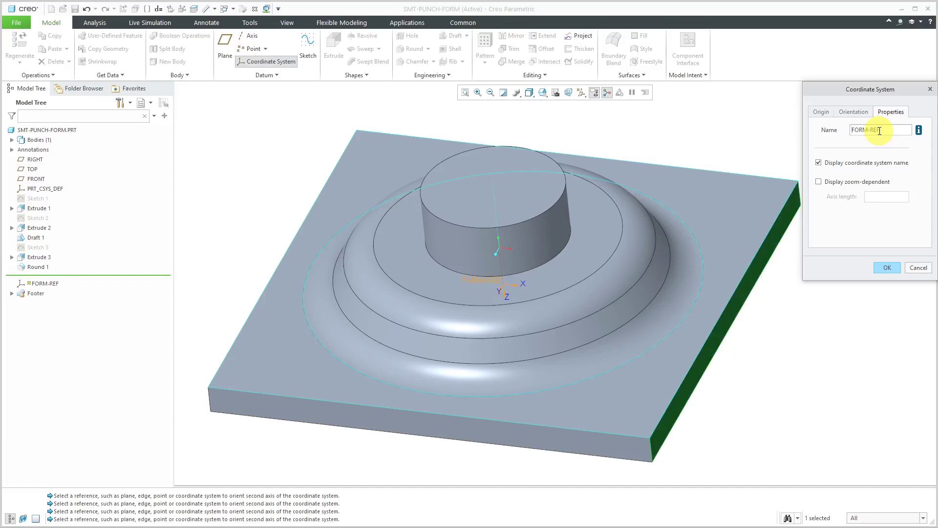
click(886, 268)
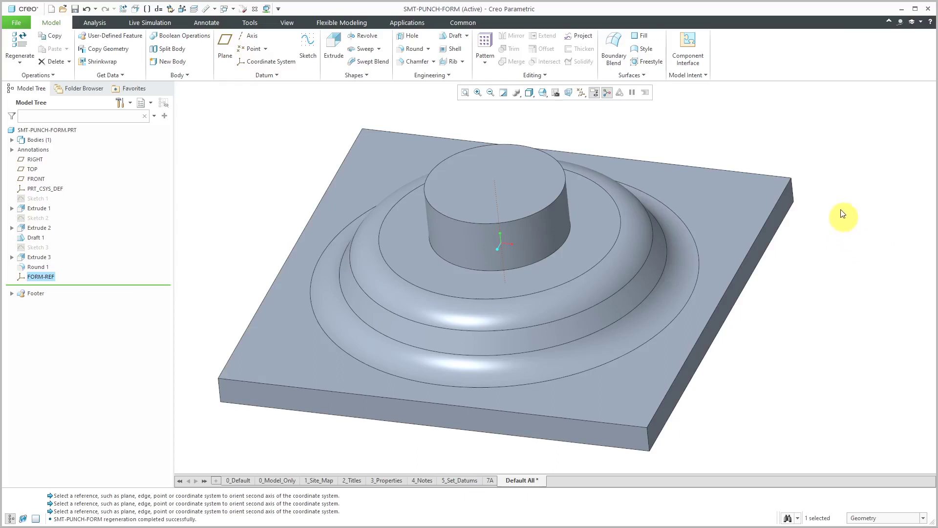
Step: Create a component interface named PLACE with a Coincident constraint on FORM-REF
click(694, 56)
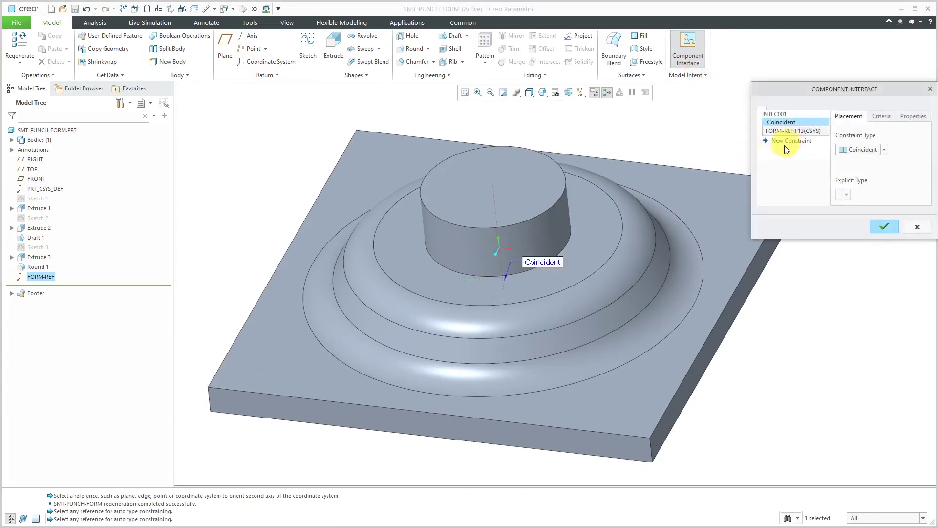
click(781, 114)
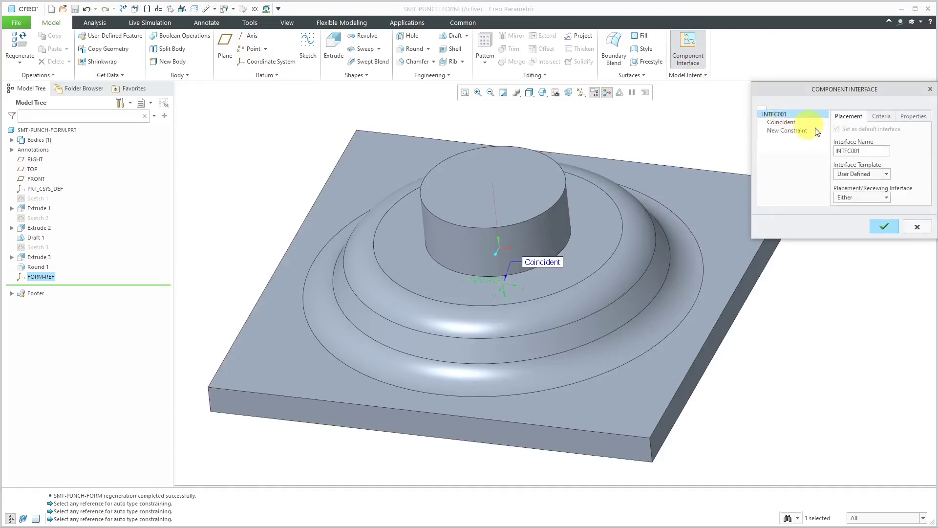
double_click(870, 150)
text(PLACE)
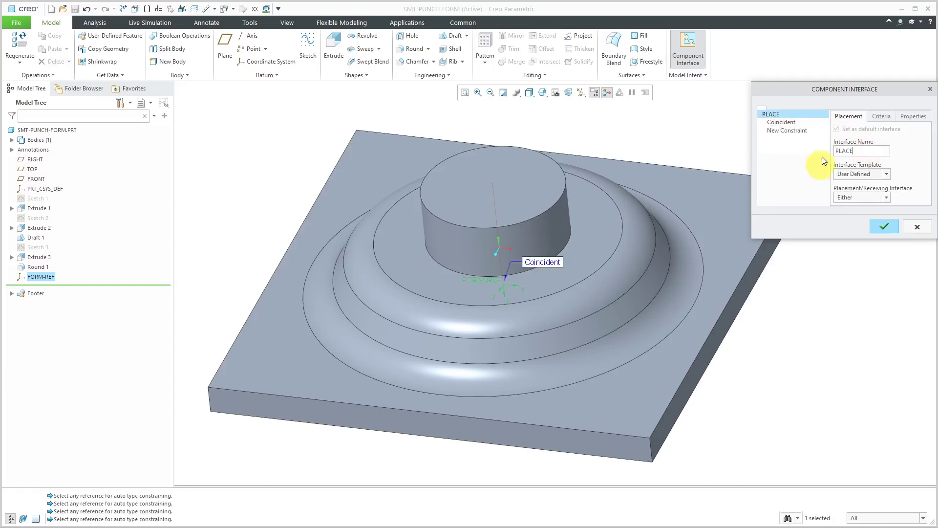
click(884, 224)
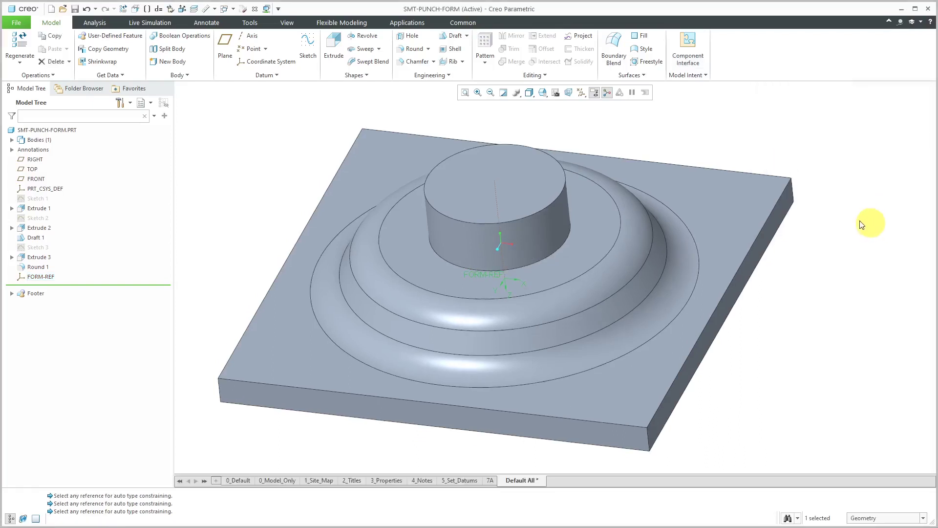
Step: Expand Footer and INTERFACES in the model tree and turn on coordinate system display
click(12, 293)
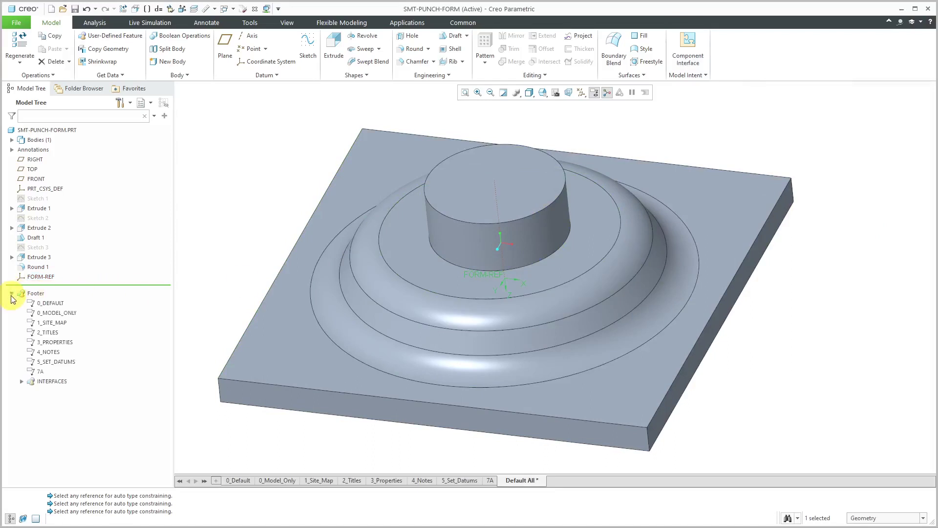
click(21, 381)
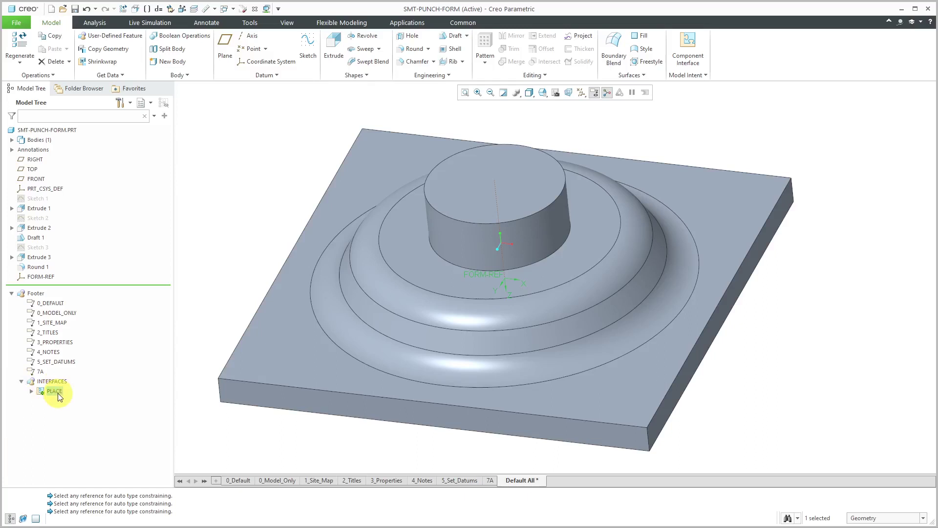
click(260, 216)
click(581, 93)
click(614, 137)
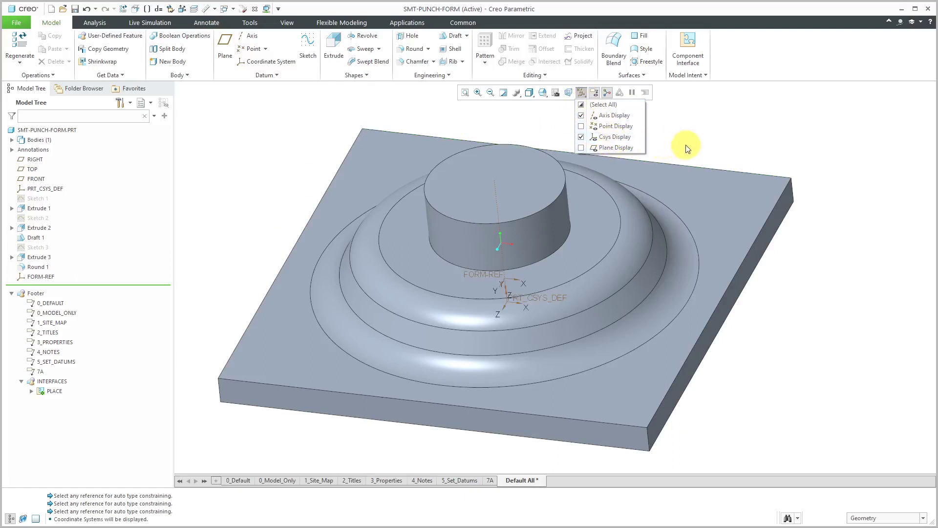
click(690, 146)
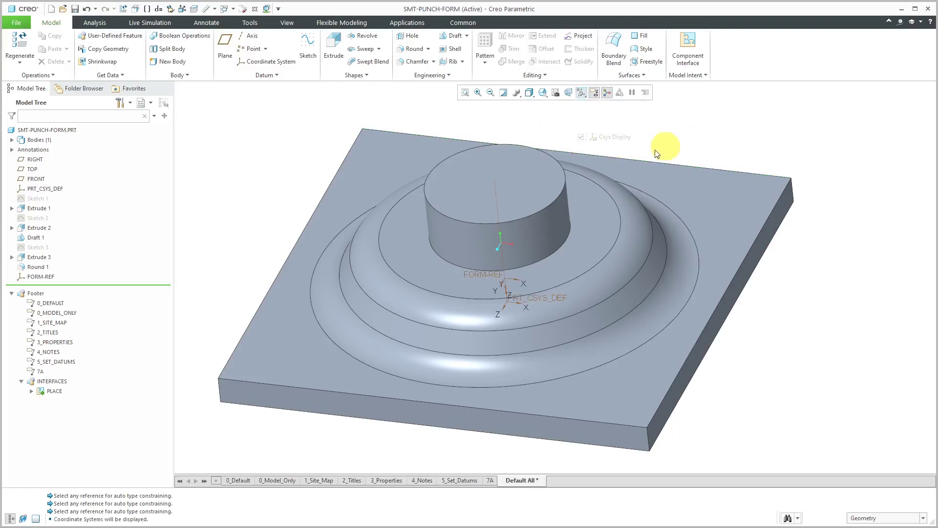
Step: Hide PRT_CSYS_DEF and the RIGHT, TOP and FRONT datum planes
click(44, 189)
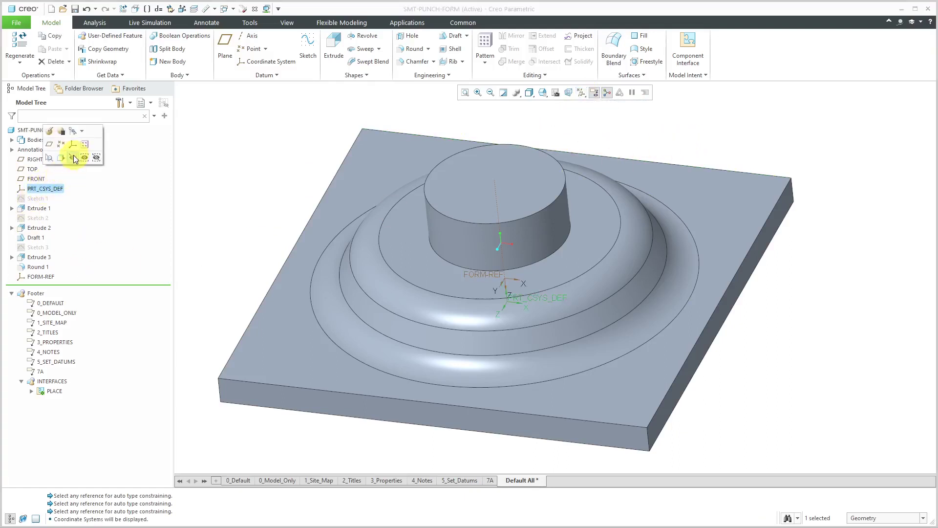
click(74, 155)
click(36, 159)
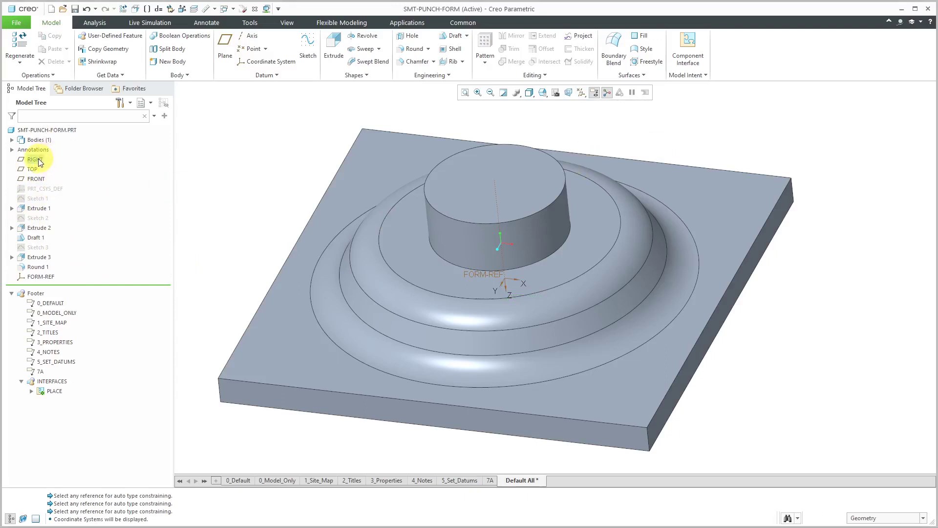
shift+click(38, 178)
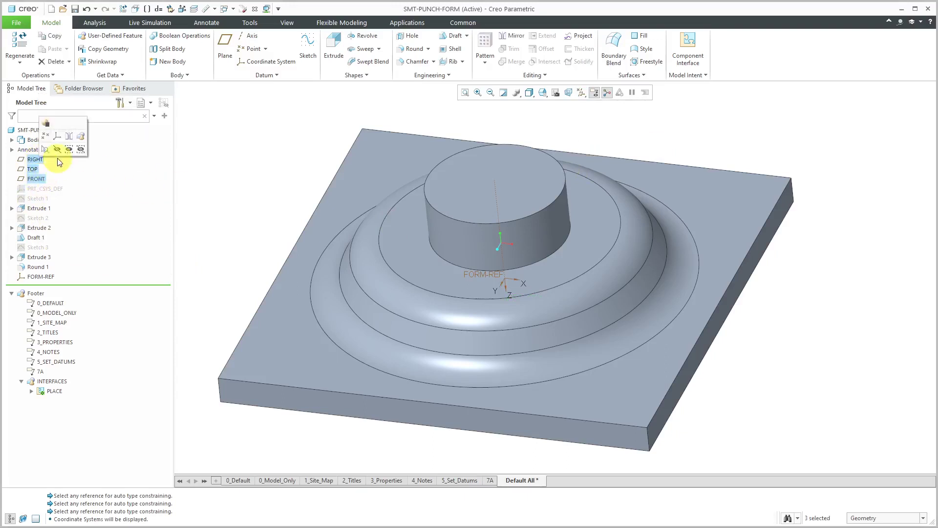
click(57, 151)
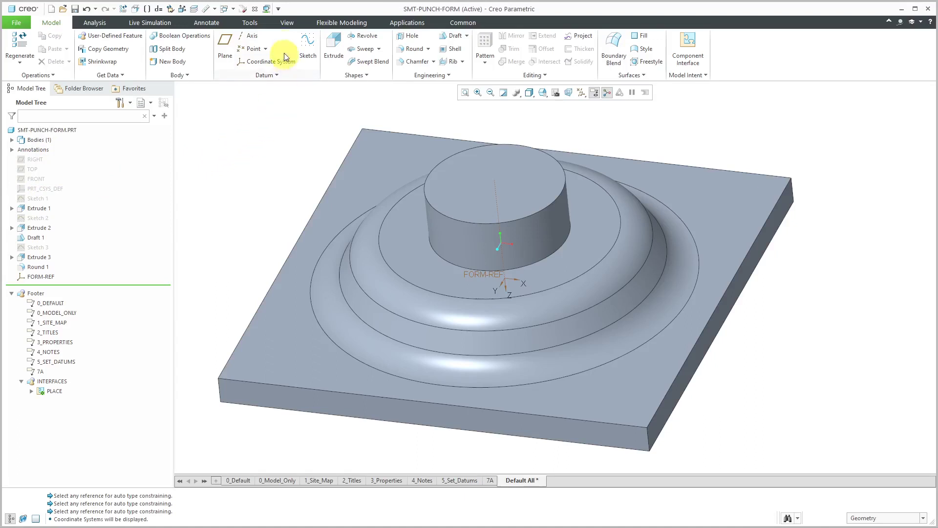
Step: Apply the light blue appearance to the whole punch form part
click(289, 27)
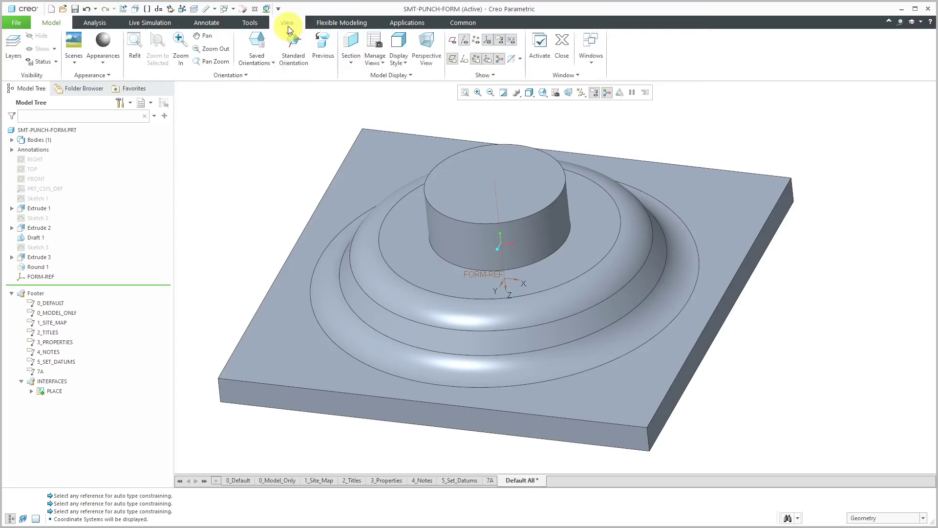
click(106, 62)
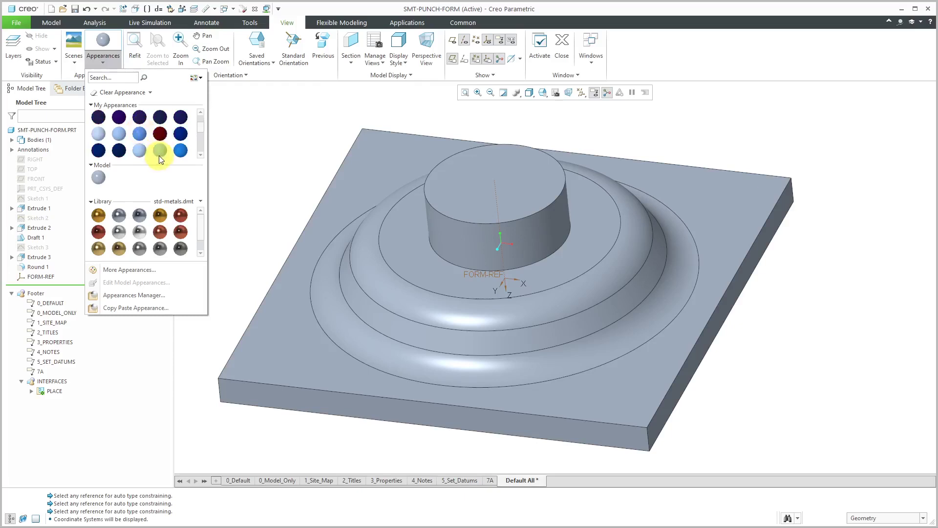
click(161, 150)
click(54, 130)
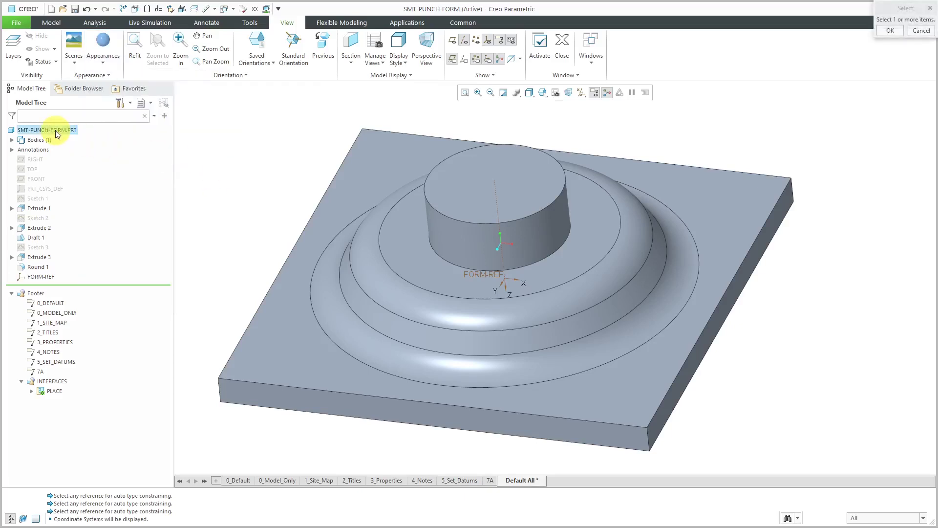
middle_click(241, 163)
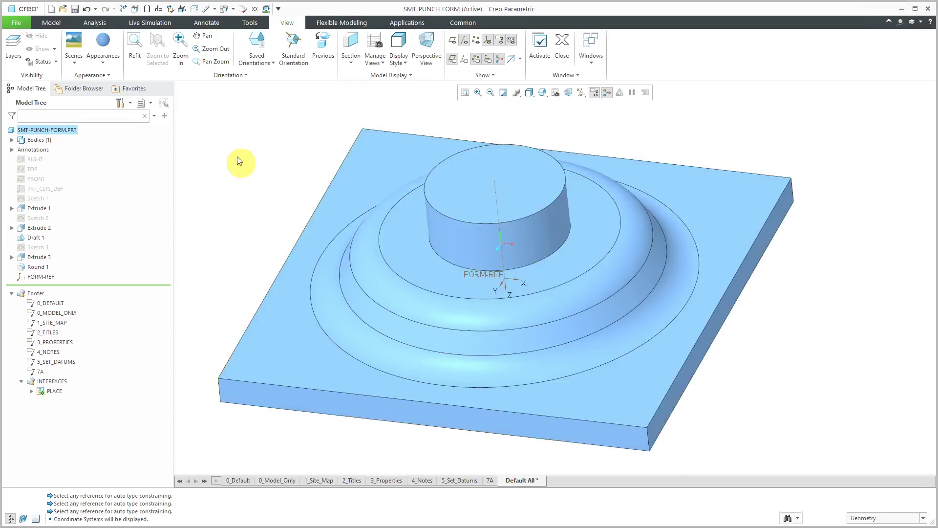
click(207, 23)
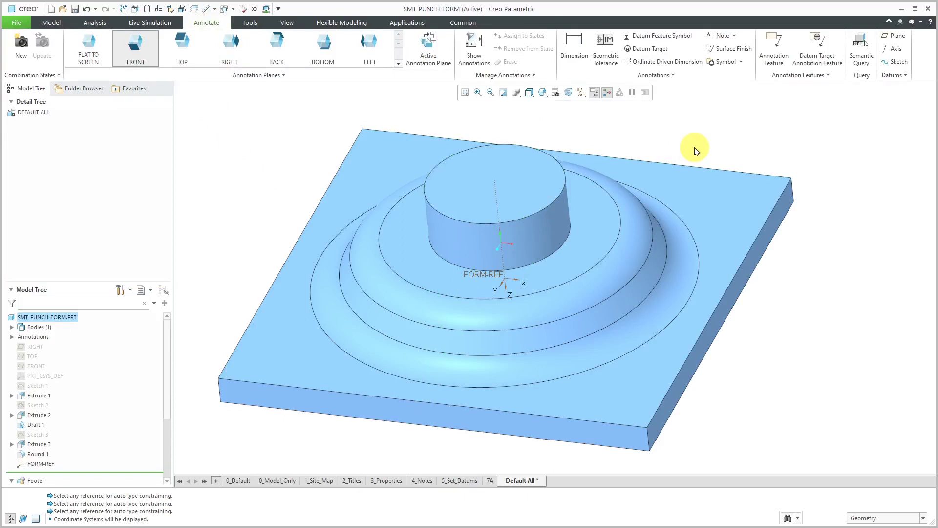
Step: Start Annotation 1 and bring up its sheet-metal form model properties, moved aside
click(777, 55)
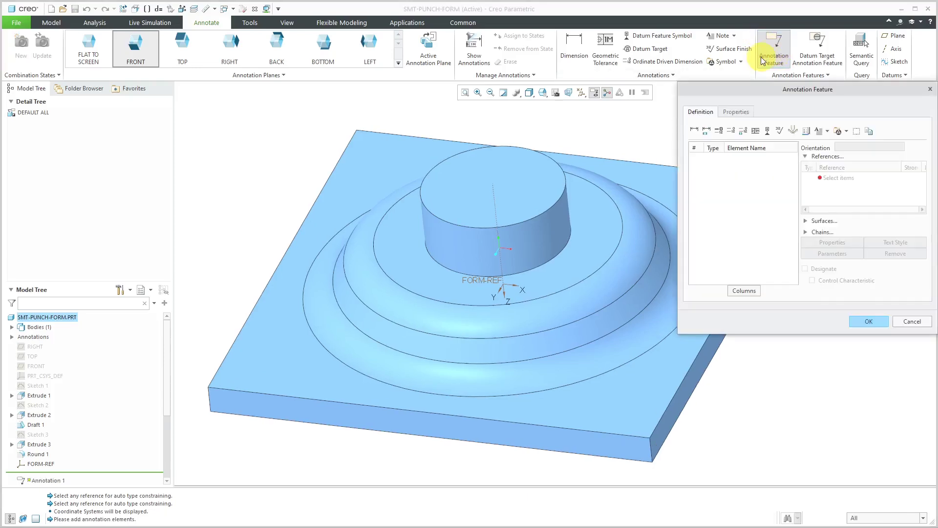
click(793, 131)
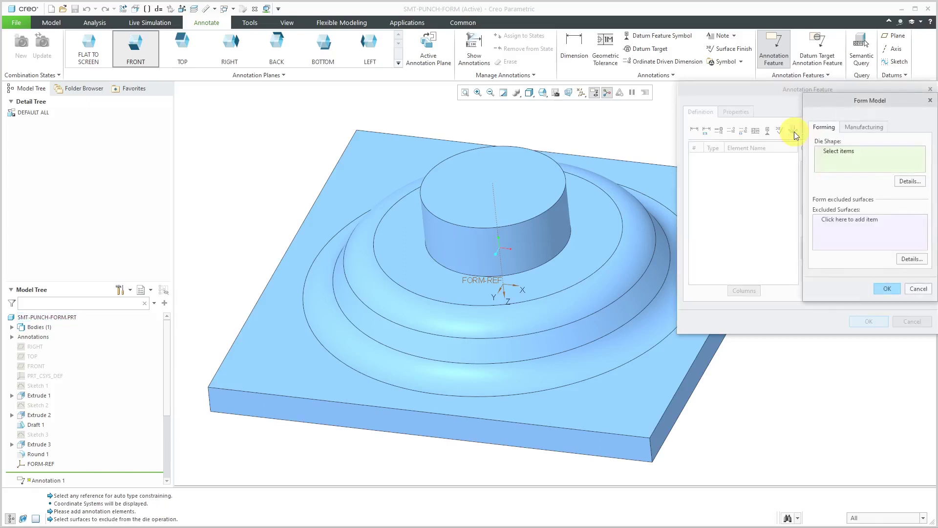
drag(850, 106, 777, 124)
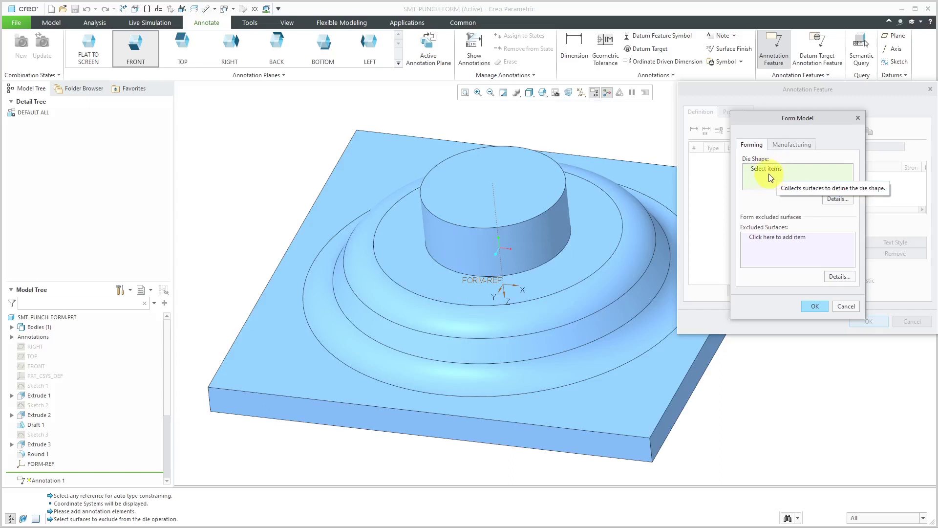
Step: Add the cylinder's side wall and top face to the Excluded Surfaces set
click(784, 240)
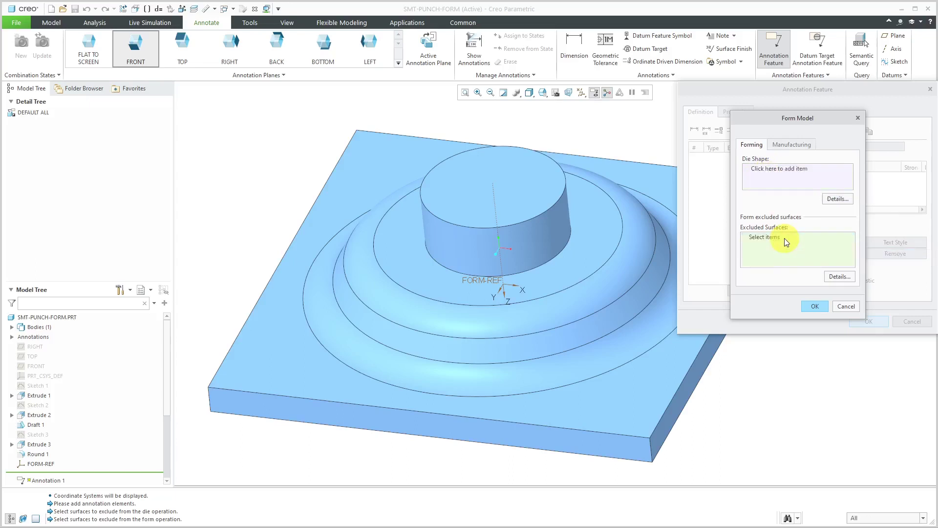
click(504, 243)
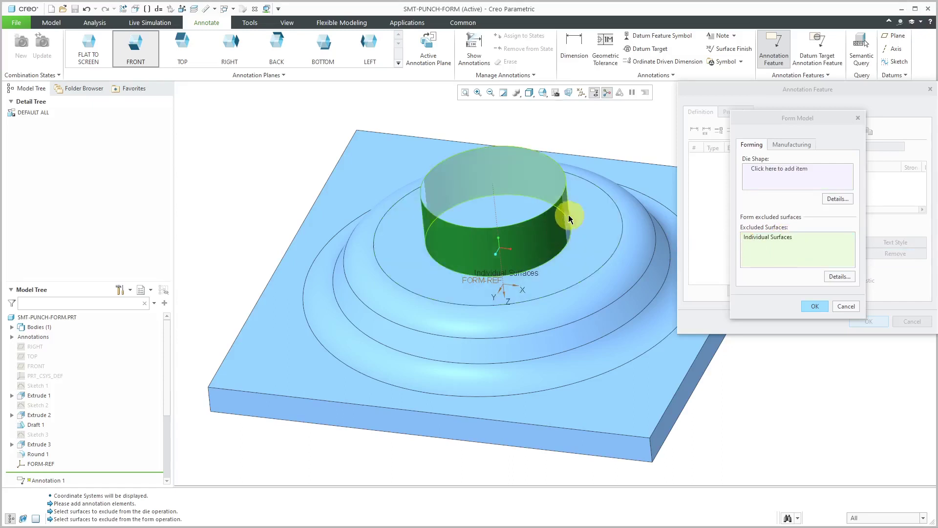
ctrl+click(527, 174)
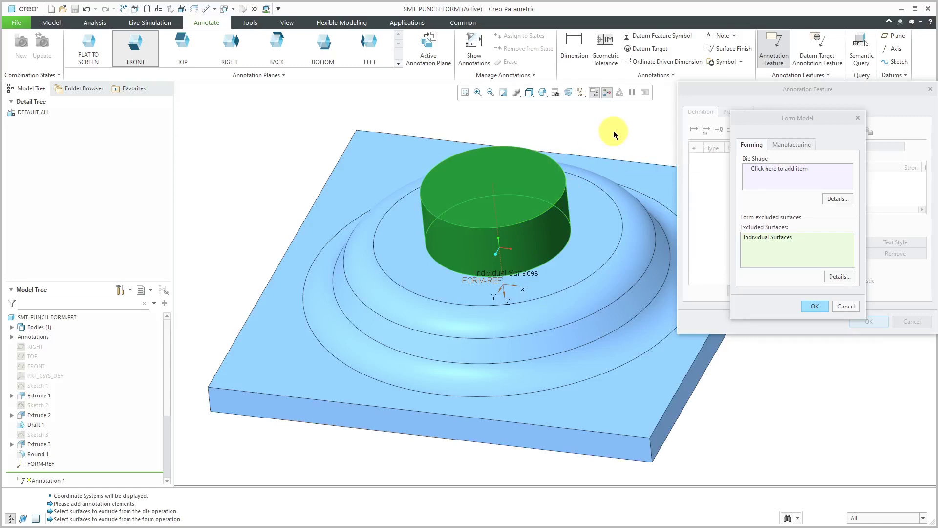
Step: Set FORM-REF as the tool coordinate system under Manufacturing and finish Annotation 1
click(801, 151)
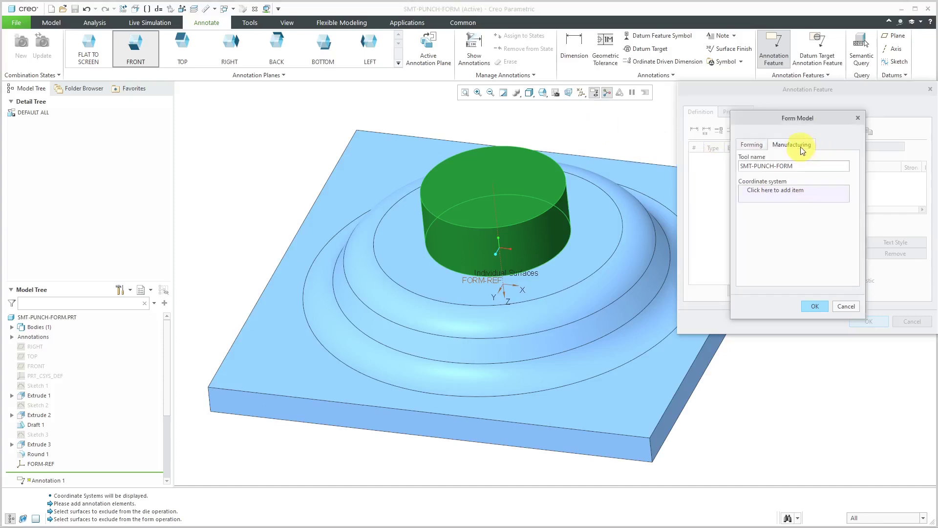
click(769, 190)
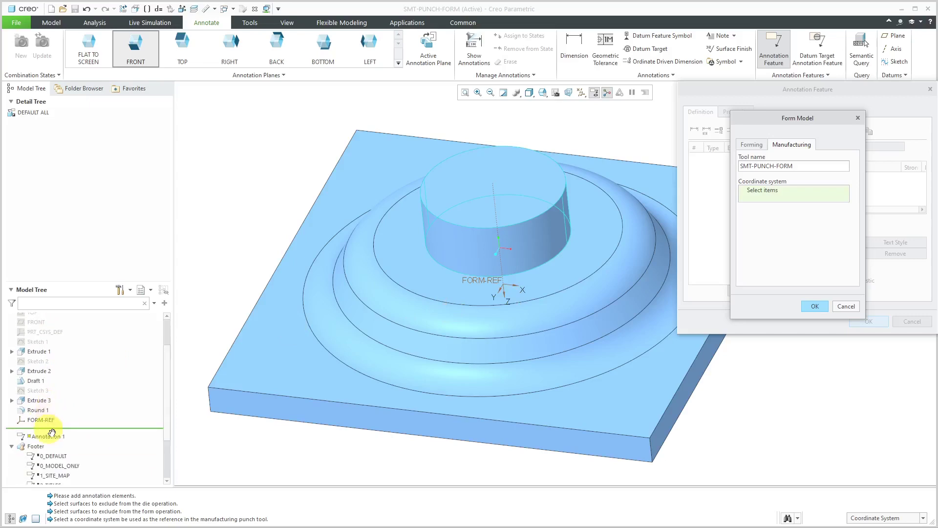
click(41, 419)
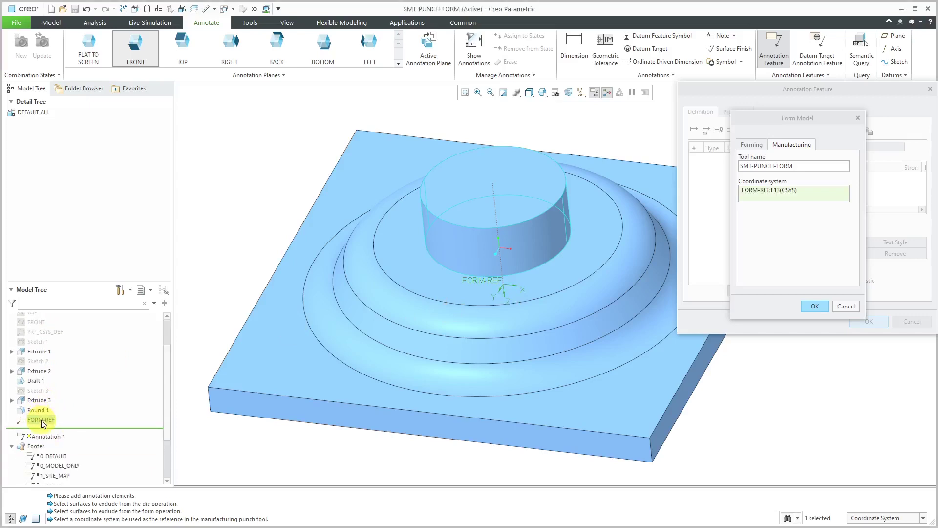
click(811, 305)
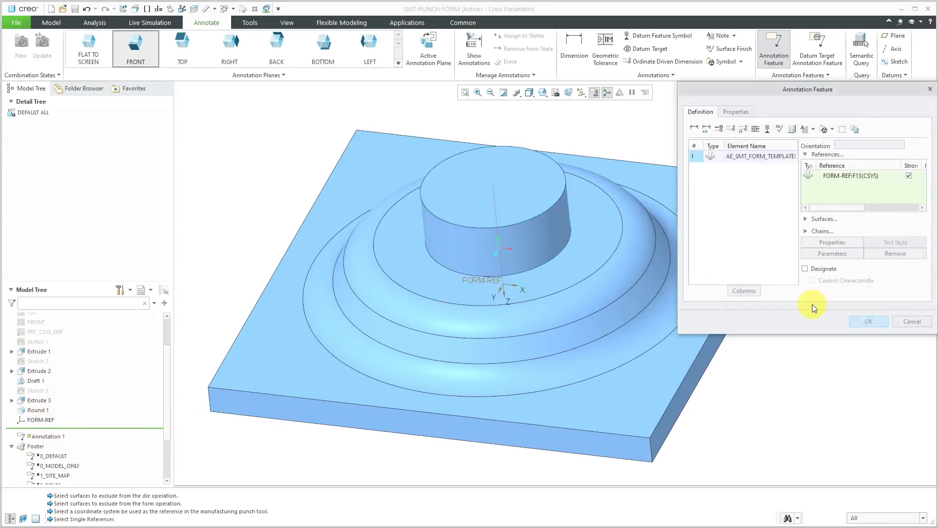
click(864, 322)
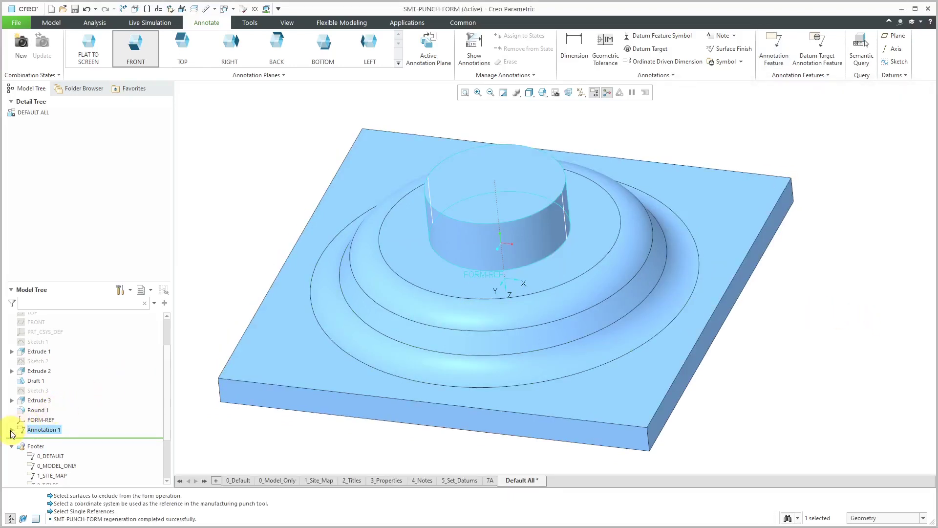
Step: Expand Annotation 1 in the model tree to review its contents
click(12, 429)
scroll(60, 407, down, 2)
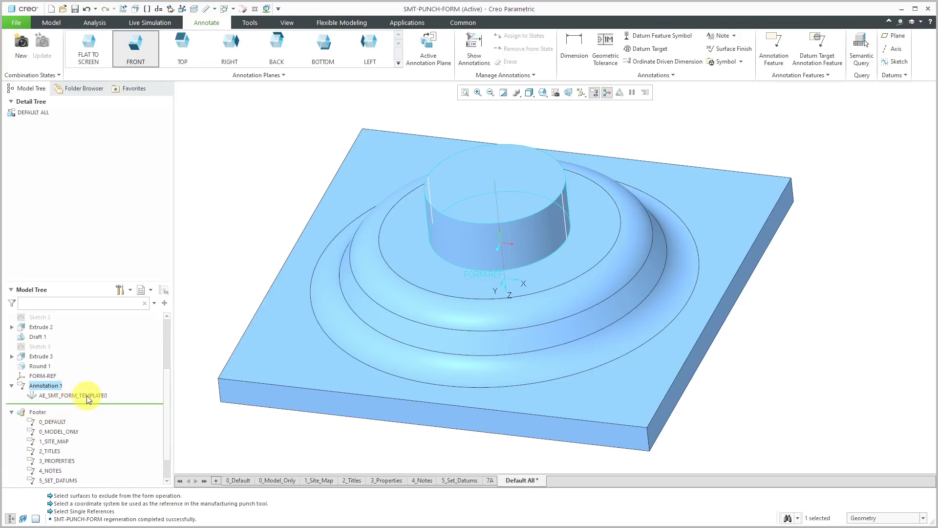
click(261, 257)
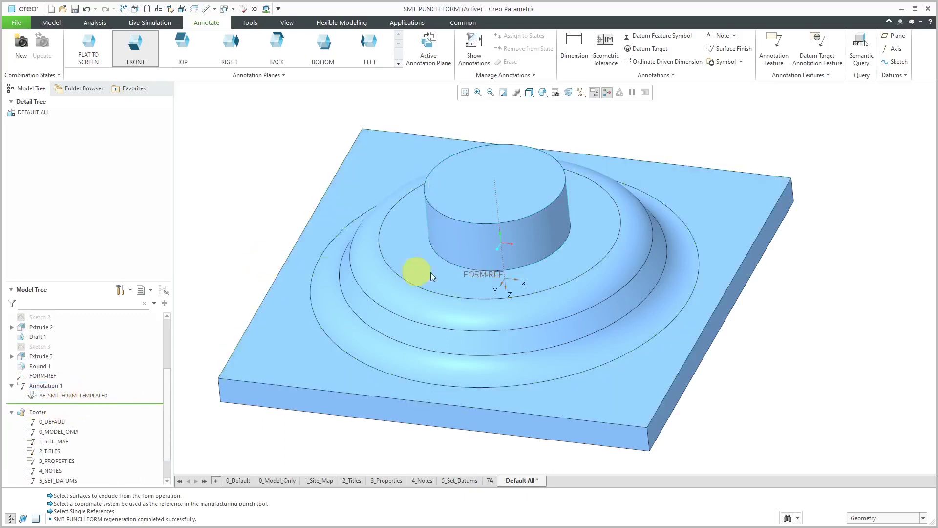
scroll(500, 274, up, 2)
scroll(501, 274, down, 1)
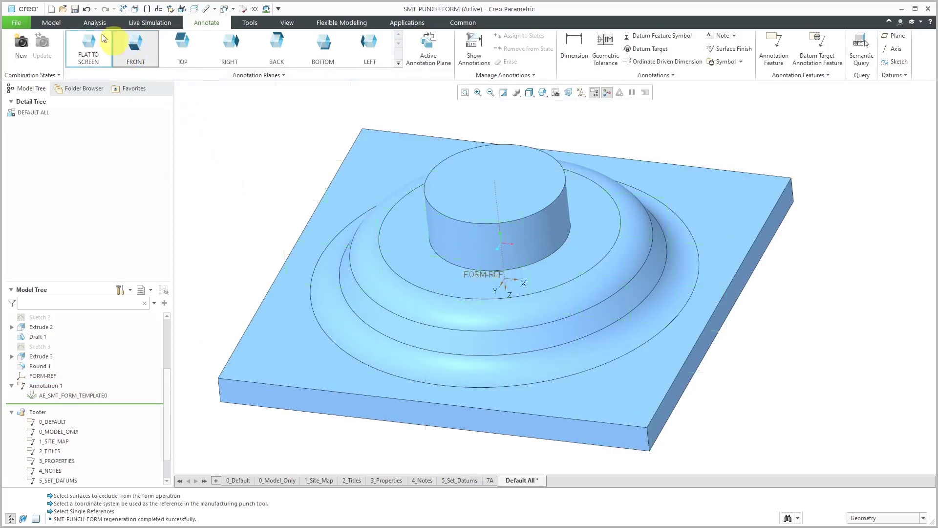
Step: Save SMT-PUNCH-FORM into a folder under C:\CAD-Files and bring up the Windows list
click(75, 8)
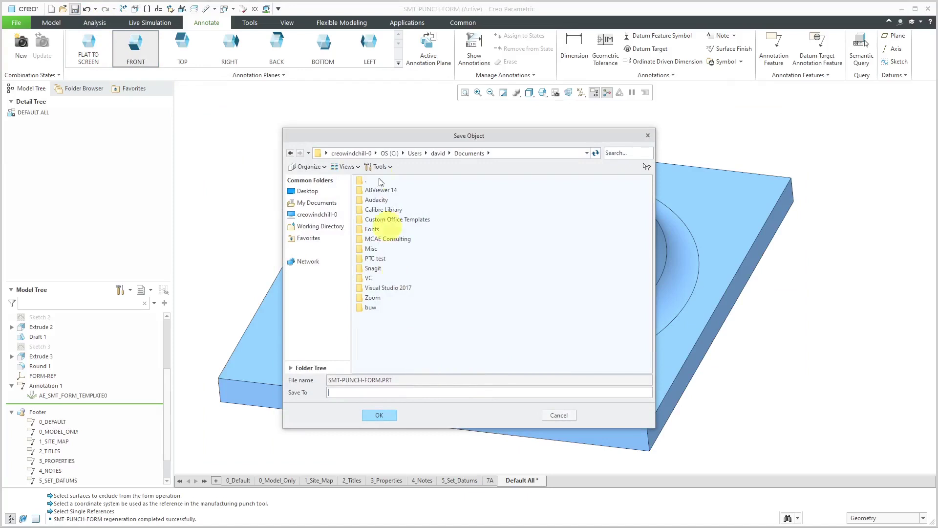
click(385, 156)
double_click(404, 270)
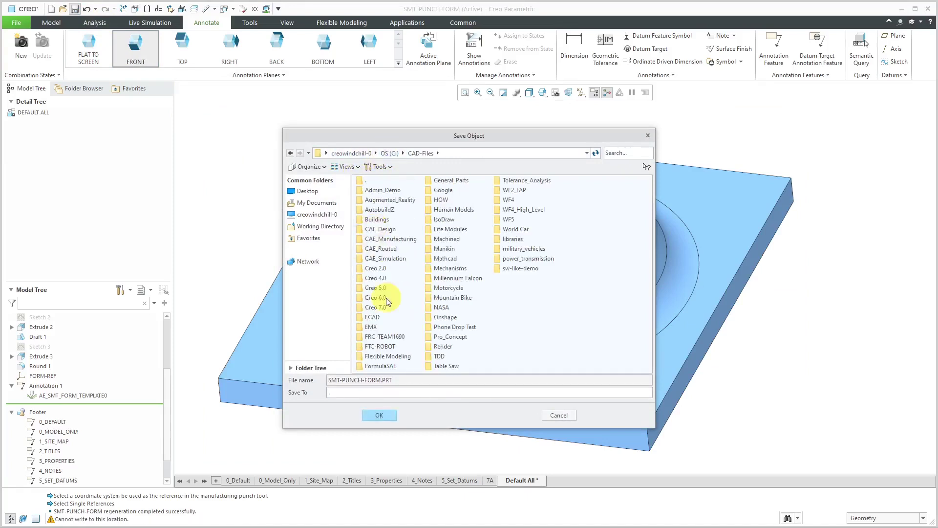
double_click(383, 304)
click(379, 414)
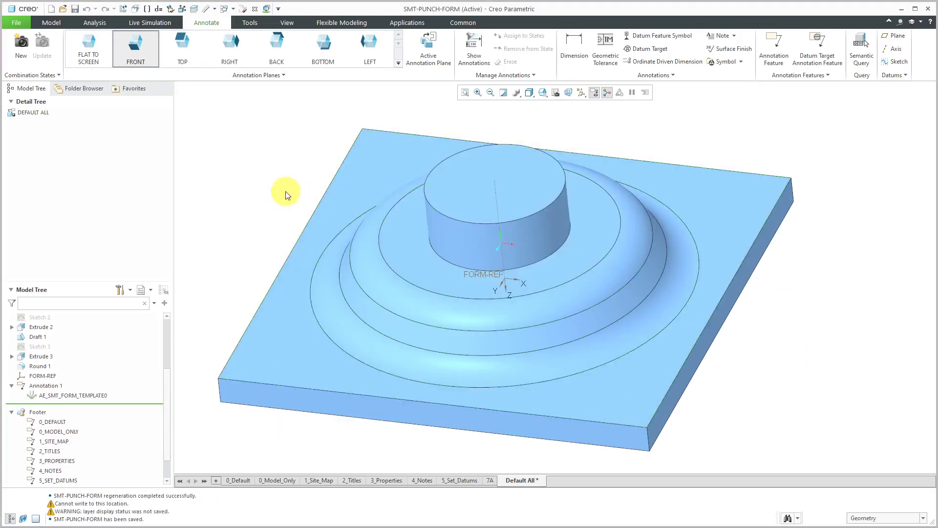
click(234, 8)
Step: Switch to 50-J8783-51 and start a punch form using the in-session smt-punch-form.prt
click(249, 30)
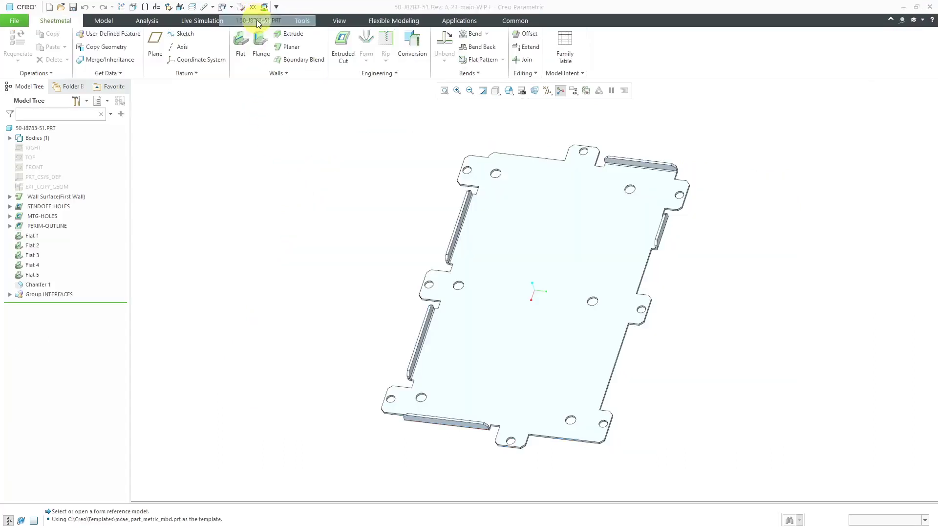
mouse_move(542, 387)
middle_down()
mouse_move(536, 383)
mouse_move(534, 413)
mouse_move(565, 346)
mouse_move(534, 339)
mouse_move(523, 348)
middle_up()
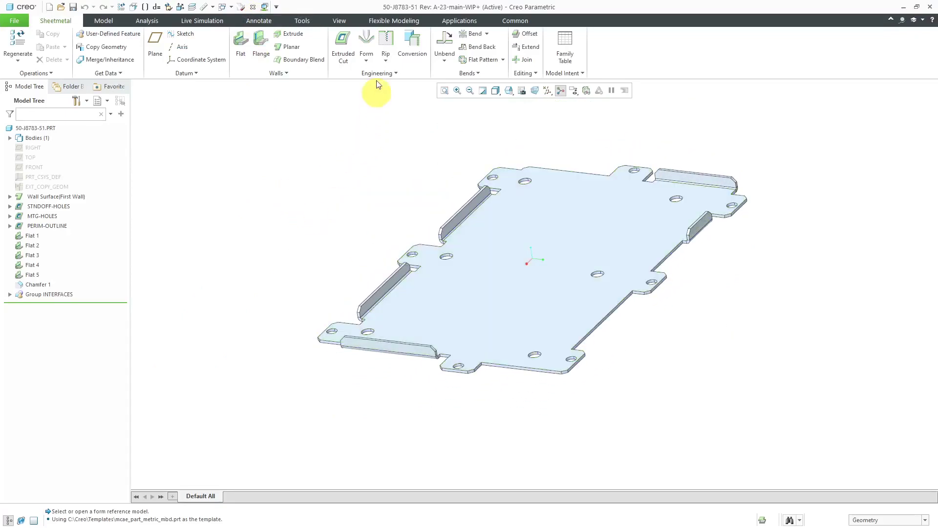
click(370, 37)
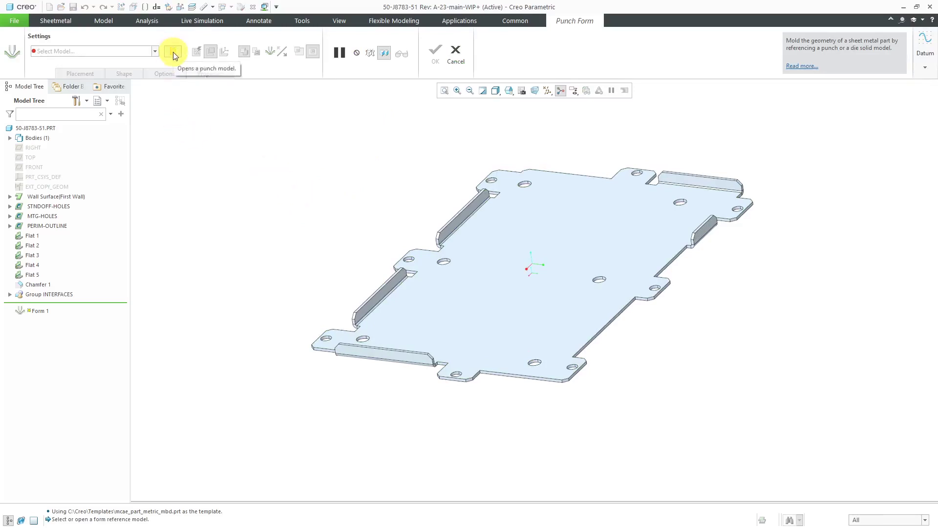
click(173, 52)
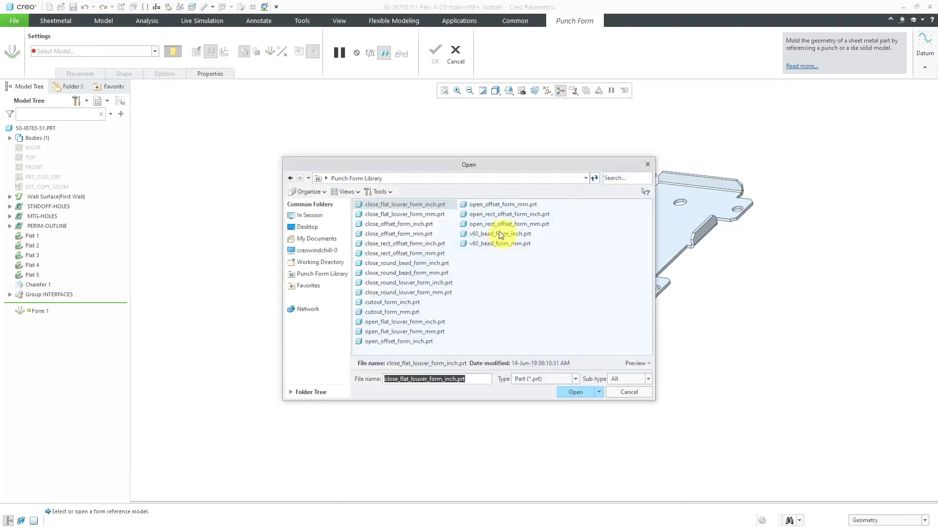
click(317, 219)
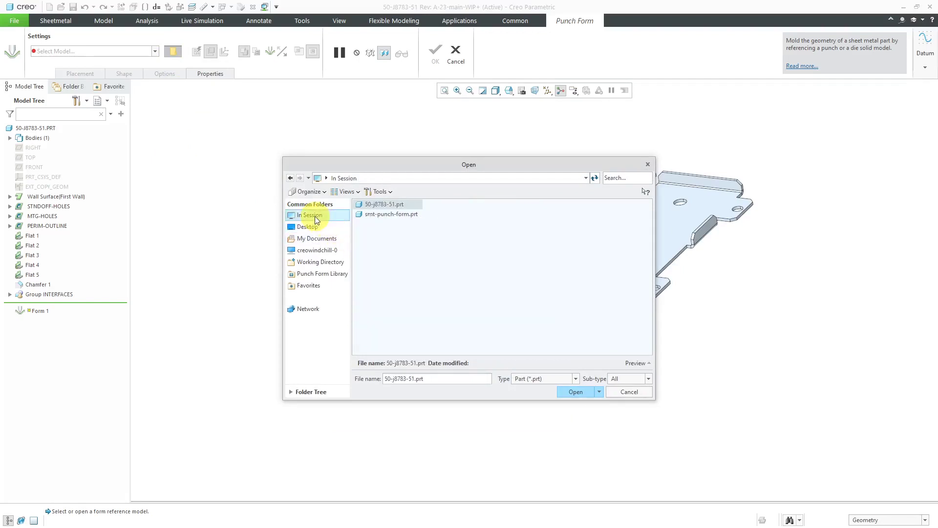
double_click(400, 214)
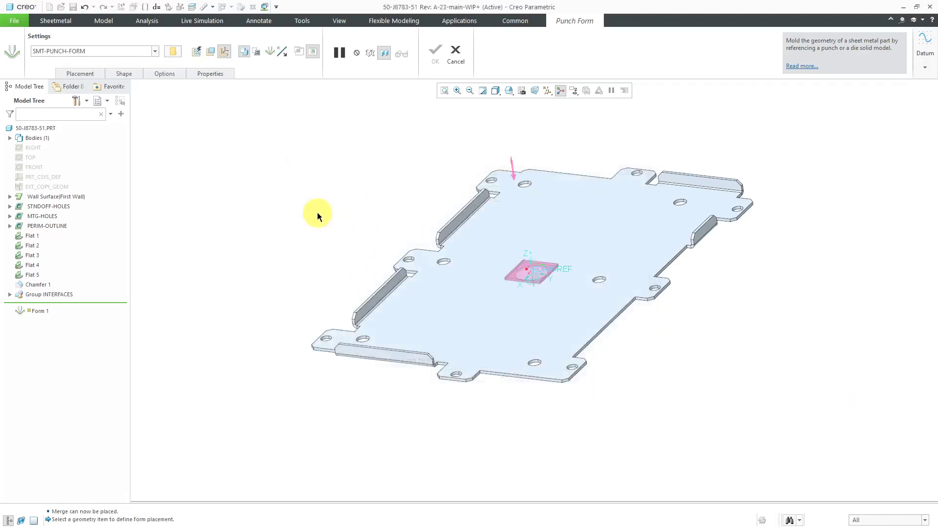
Step: Place the punch form on the plate, replacing its placement reference with the wall surface
click(508, 344)
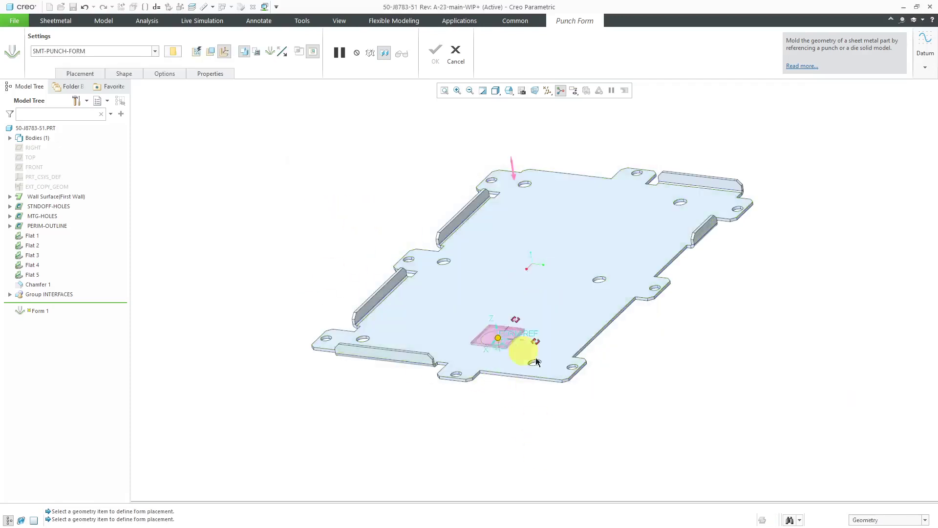
scroll(513, 406, up, 5)
middle_drag(494, 378, 567, 302)
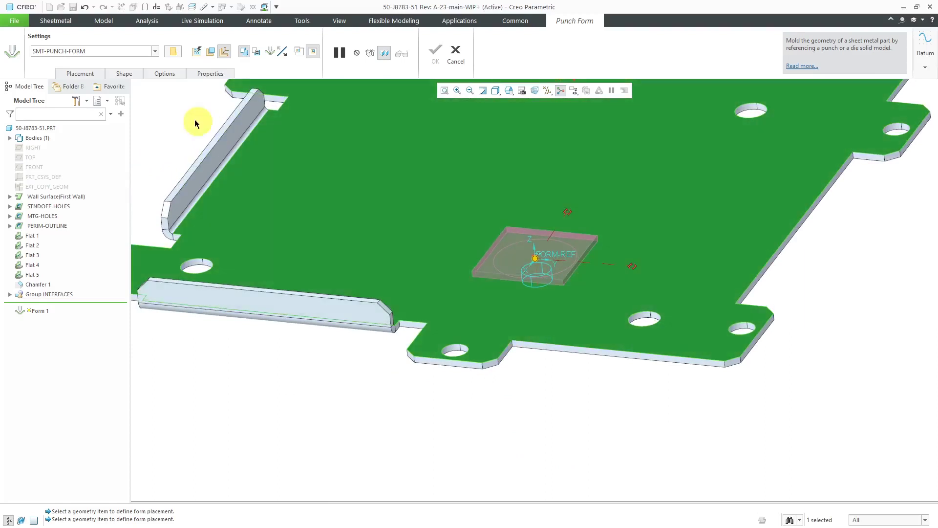
click(92, 71)
click(98, 112)
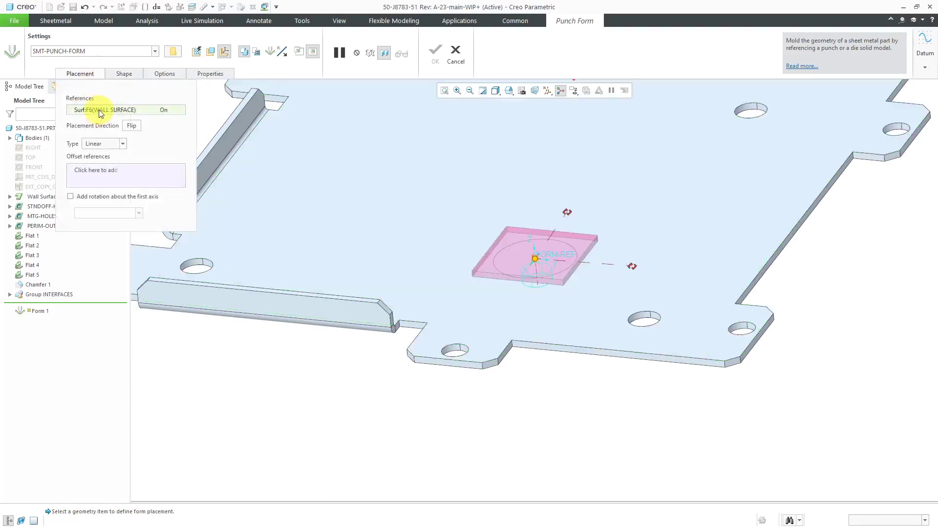
right_click(99, 111)
click(115, 116)
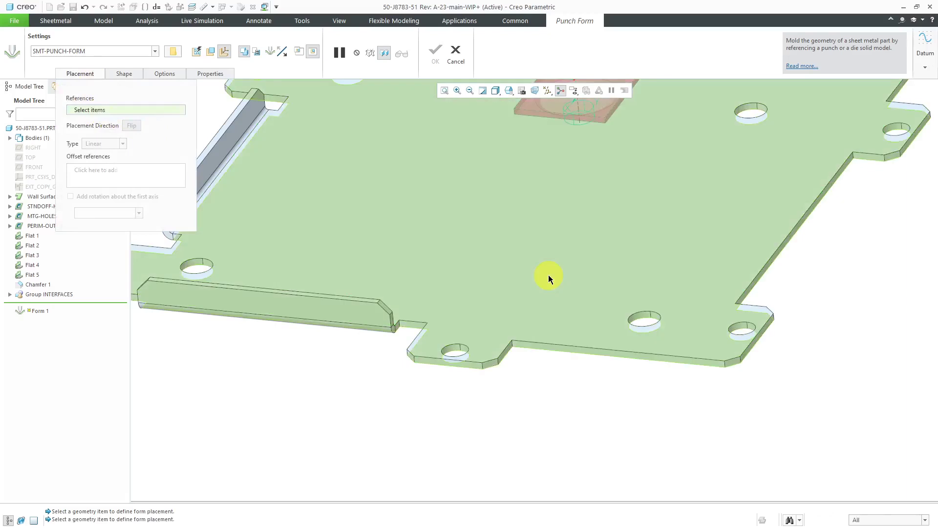
click(548, 274)
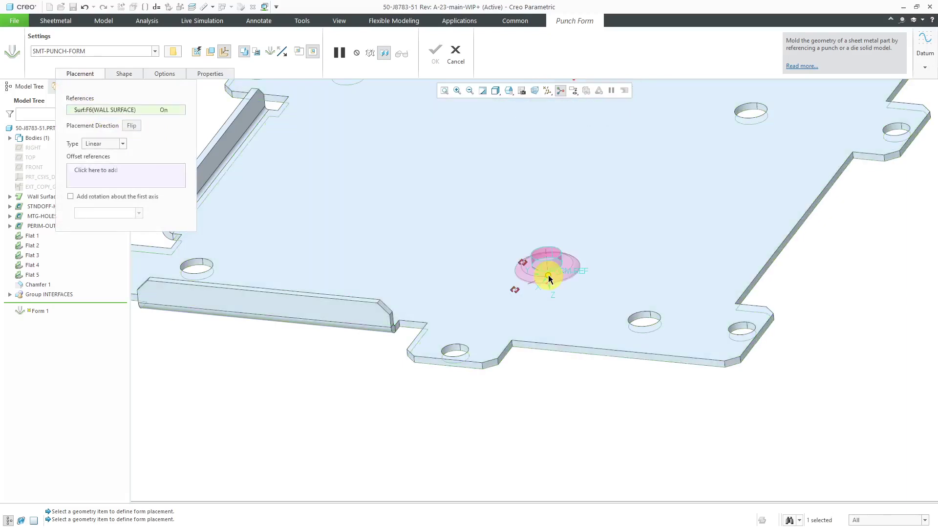
Step: Add the FLAT_3 and FLAT_1 flange surfaces as offset references for the punch form
right_click(573, 423)
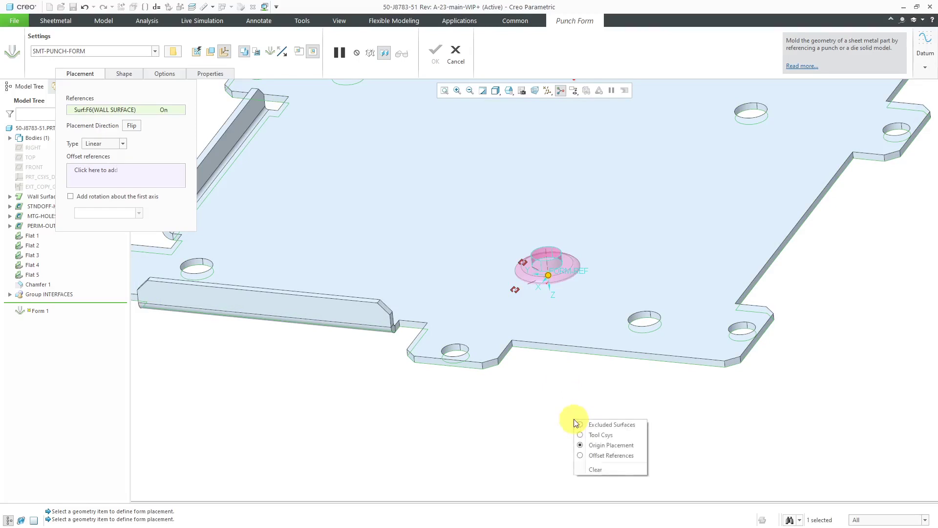
click(611, 455)
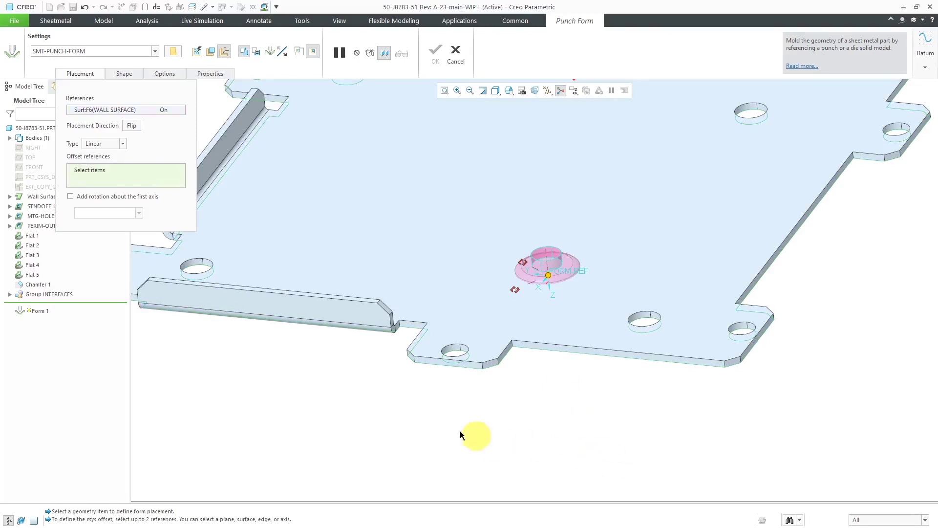
click(345, 309)
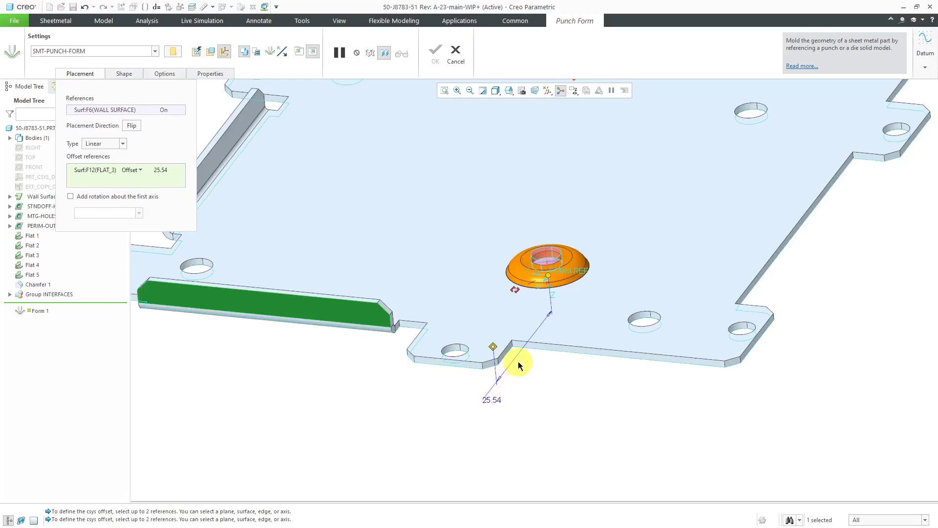
mouse_move(517, 360)
middle_down()
mouse_move(563, 350)
mouse_move(561, 360)
mouse_move(529, 359)
middle_up()
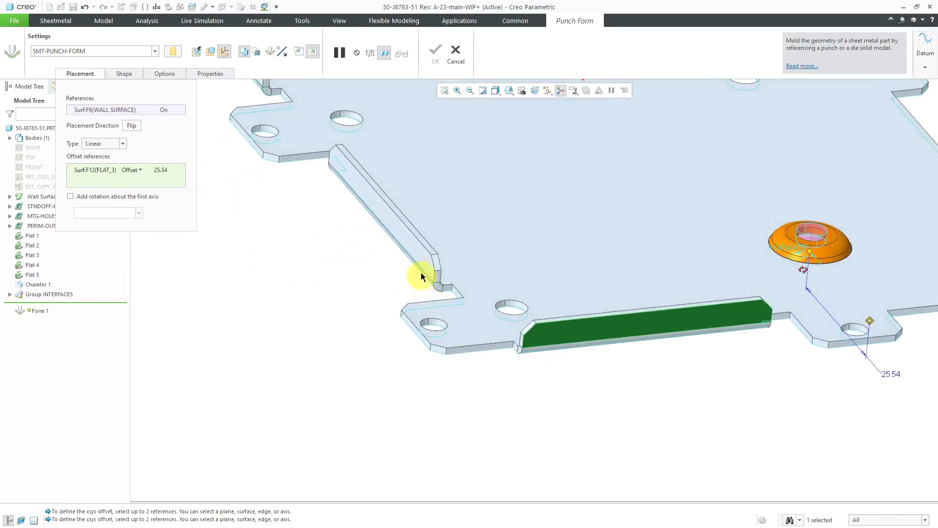
click(418, 258)
middle_drag(506, 314, 474, 316)
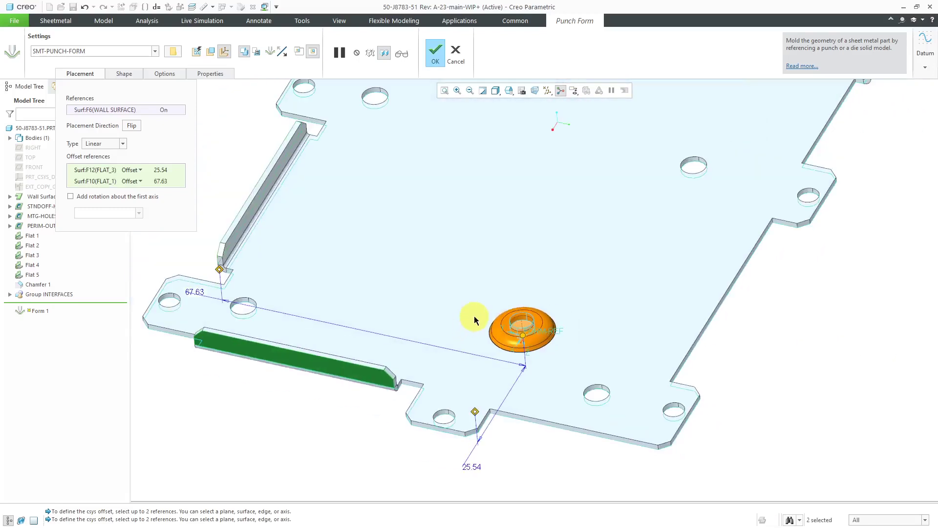
Step: Change the 25.54 and 67.63 placement offsets to 30.00 each
double_click(473, 466)
text(30)
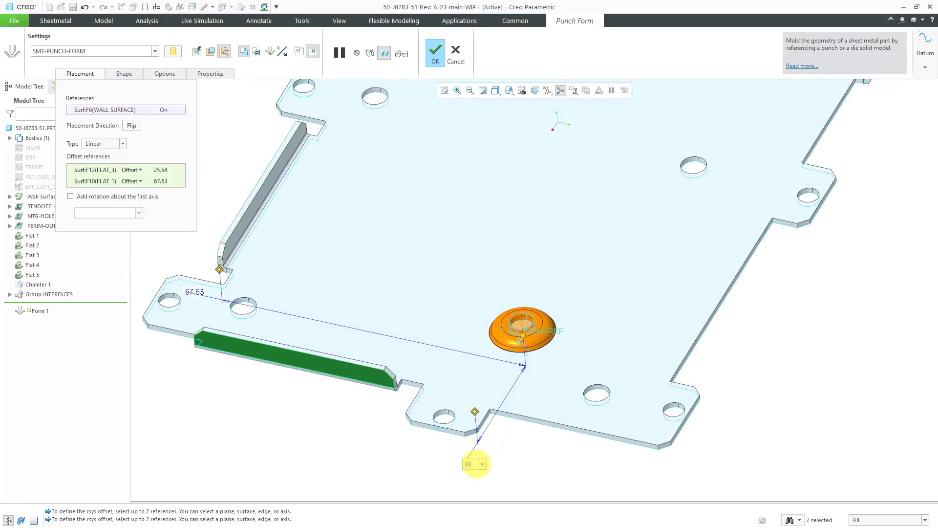
key(Return)
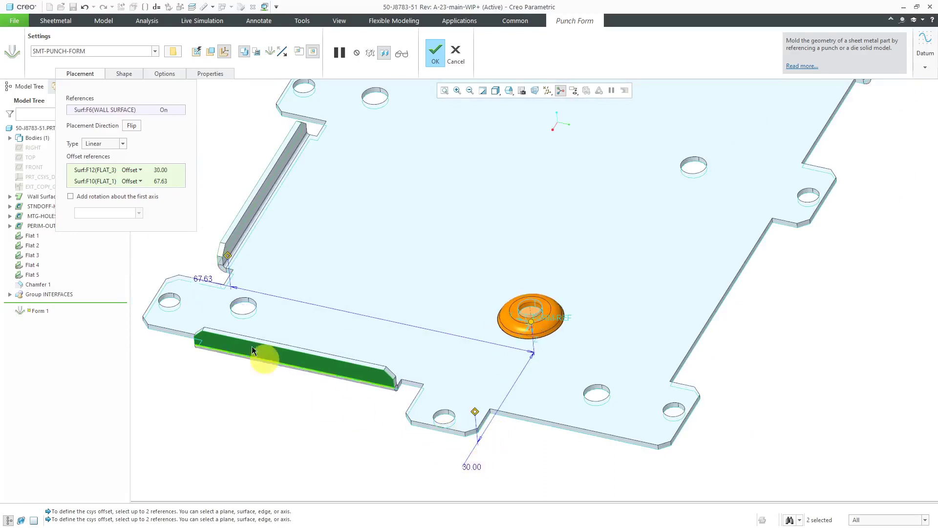
double_click(201, 278)
text(30)
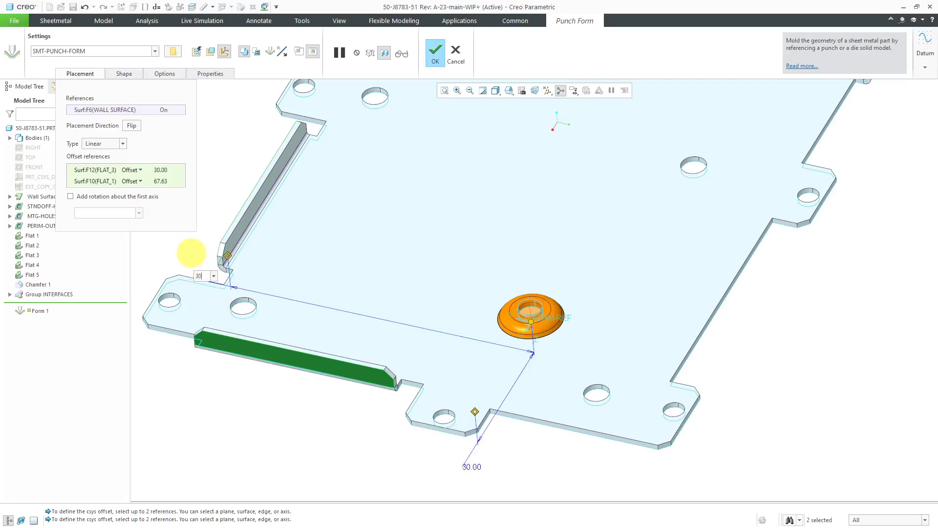
key(Return)
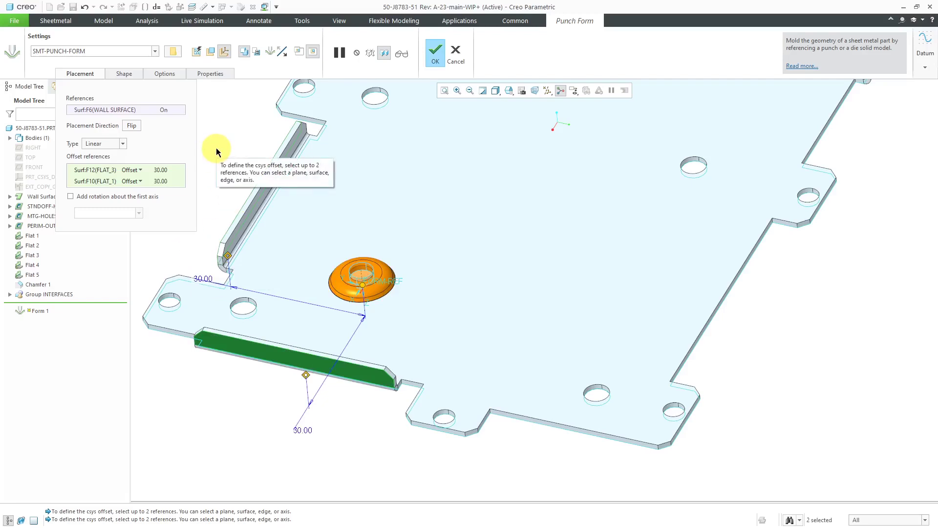
Step: Check the placement surface reference and keep the Linear placement type
click(98, 110)
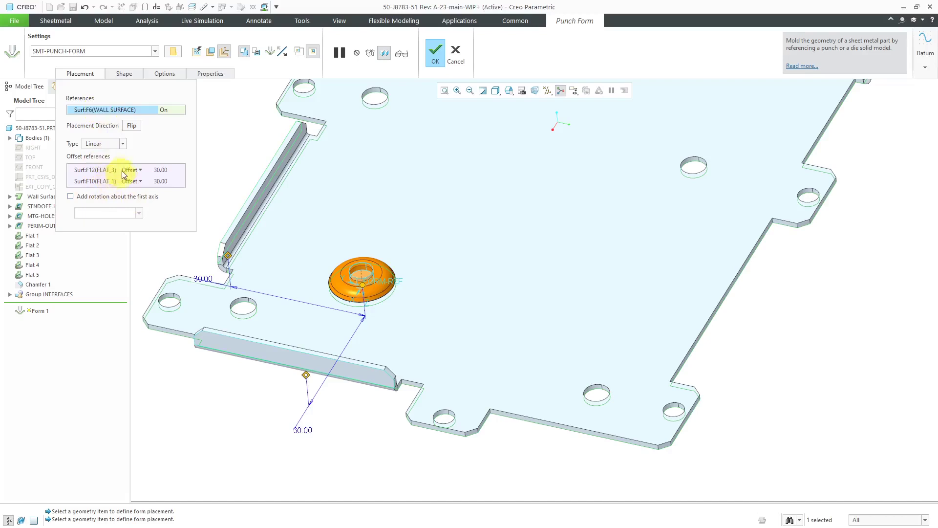
click(123, 143)
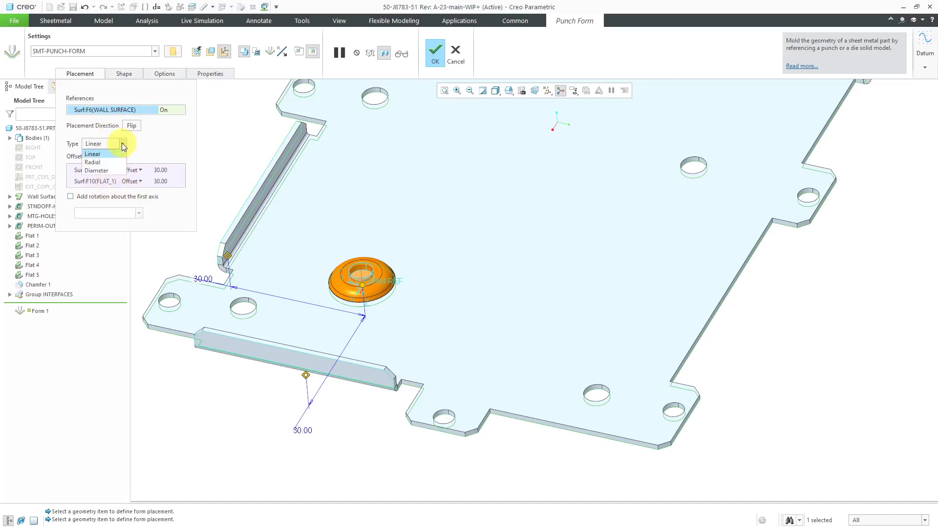
click(121, 143)
Step: Review the Shape and Options settings, activate Excluded punch model surfaces, and complete Form 1
click(125, 73)
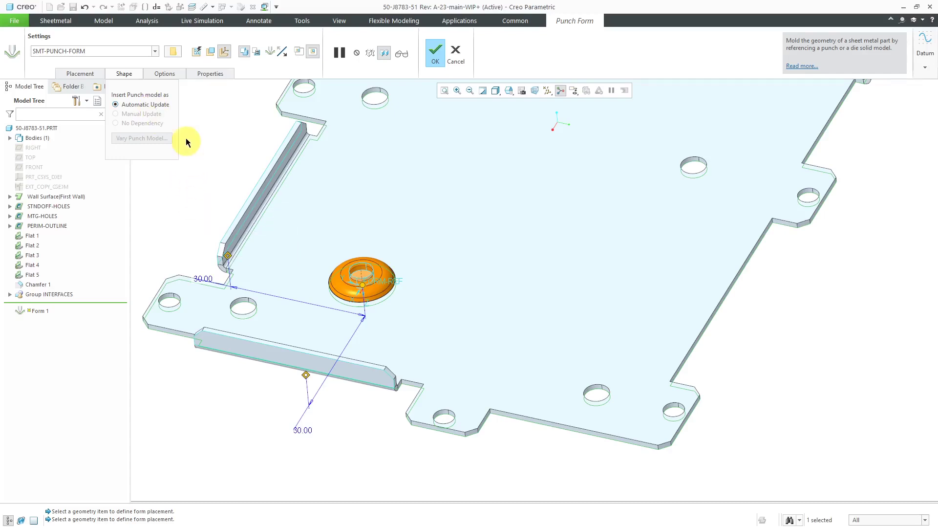
click(163, 74)
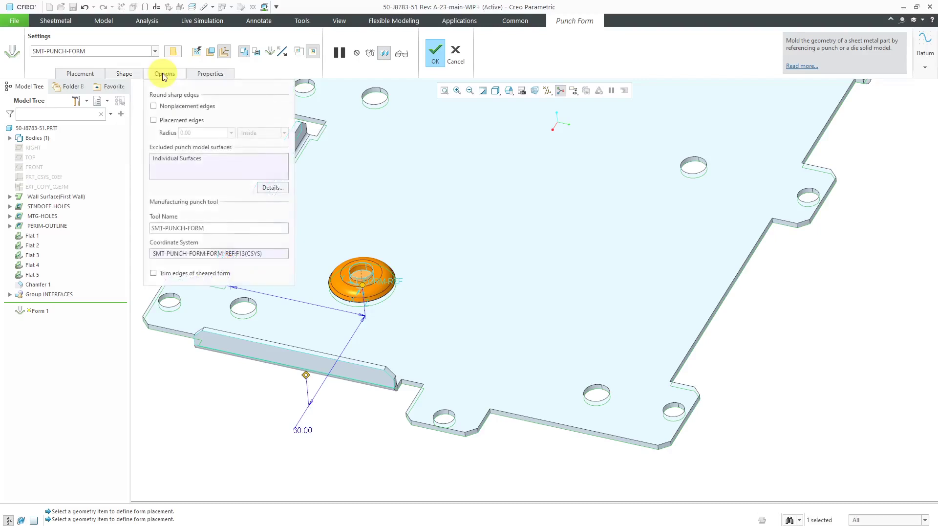
click(180, 160)
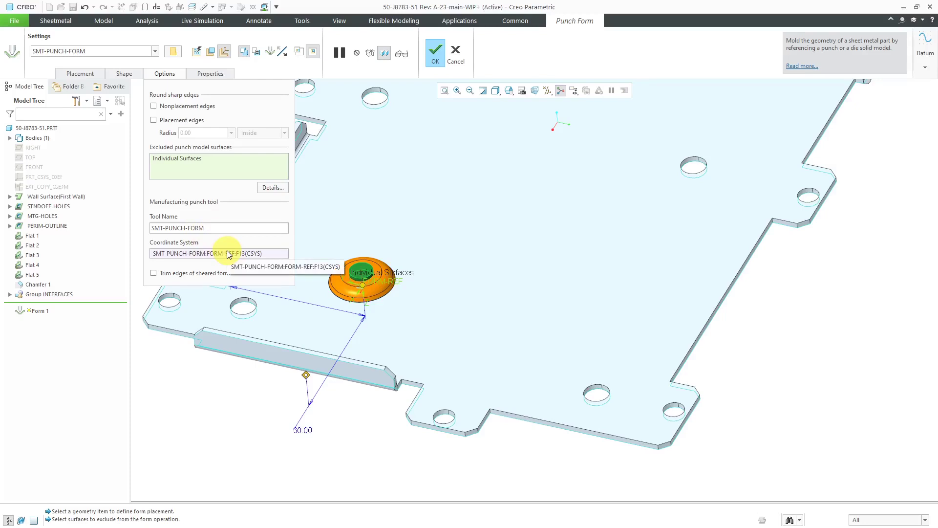
click(436, 53)
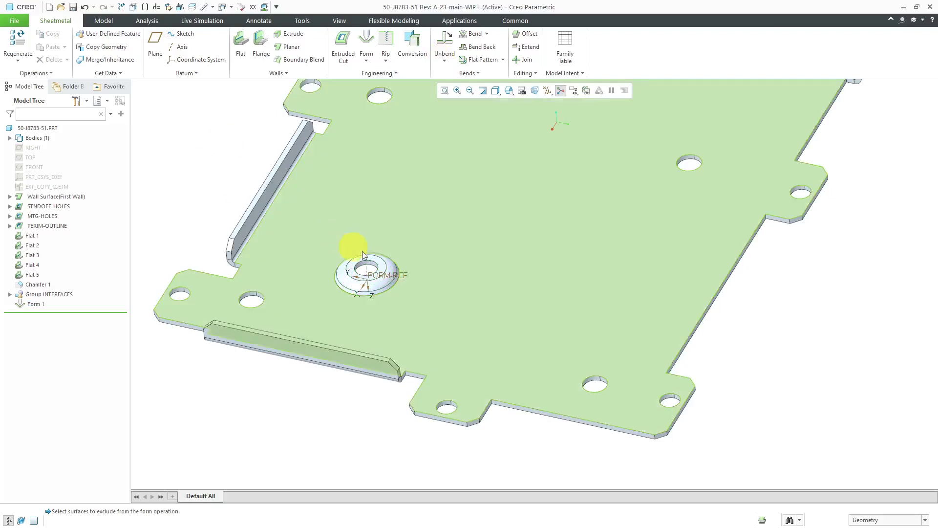
Step: Turn off Csys Display and Axis Display in the datum display filters
middle_drag(352, 245, 367, 262)
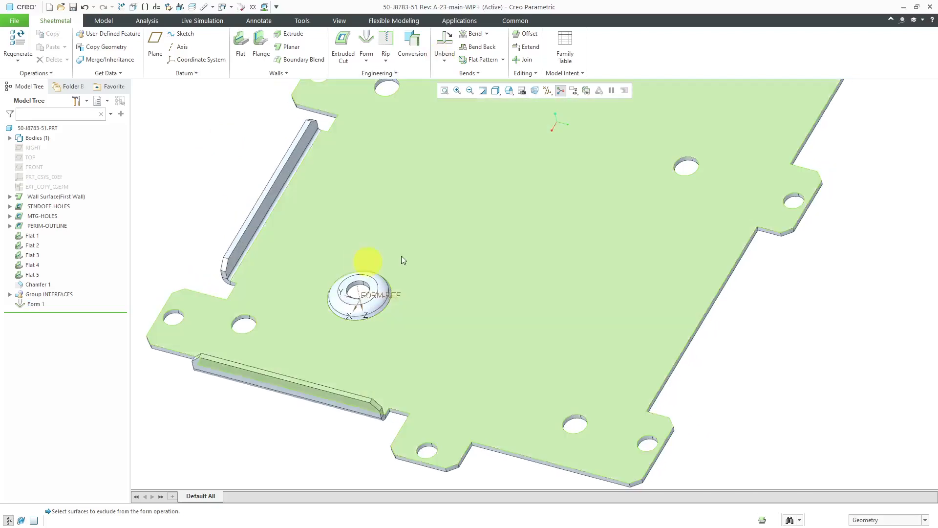
click(549, 91)
click(567, 135)
click(574, 113)
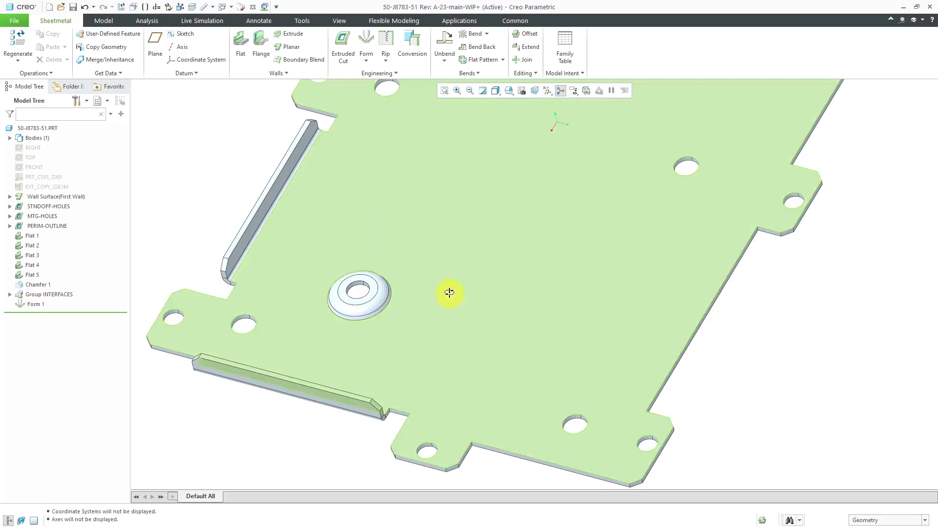
mouse_move(446, 291)
middle_down()
mouse_move(446, 266)
mouse_move(513, 290)
mouse_move(464, 283)
mouse_move(461, 292)
middle_up()
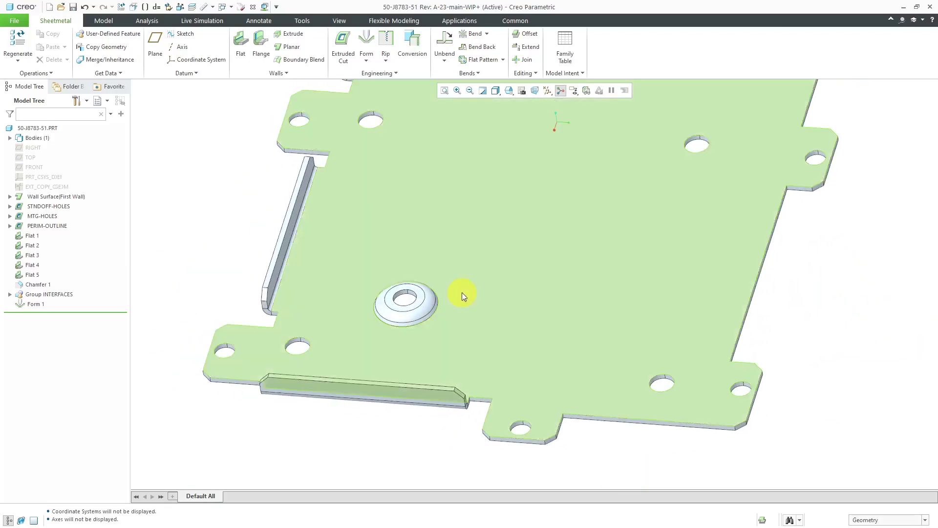
Step: Start a Direction pattern of Form 1 along the side flange face with 30.00 spacing
click(41, 303)
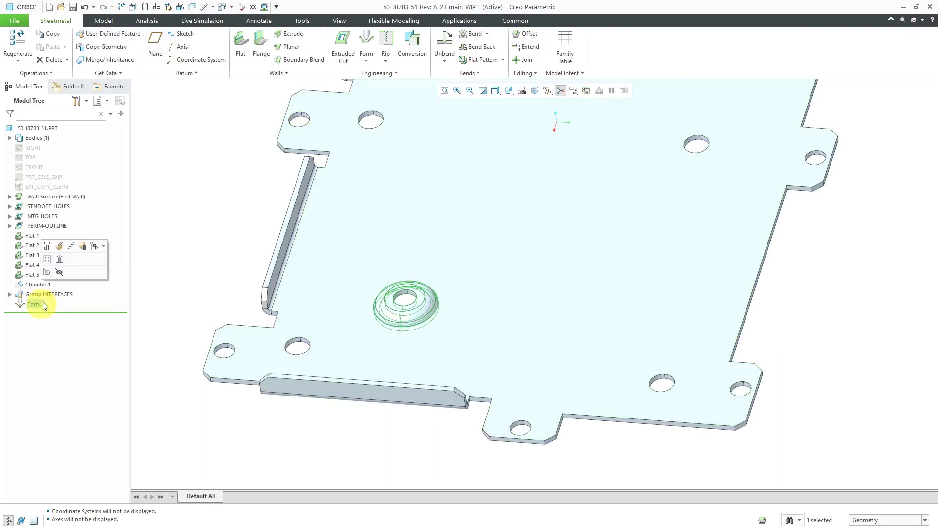
click(48, 259)
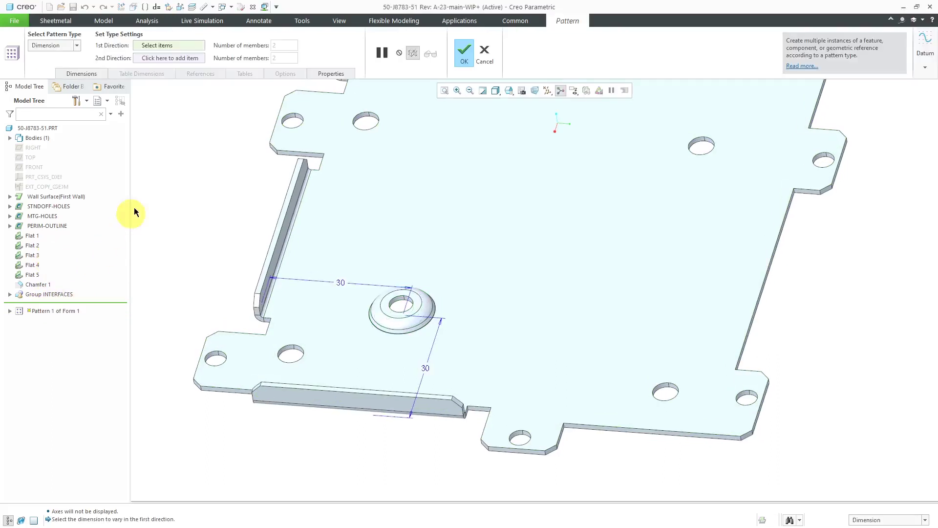
right_click(205, 159)
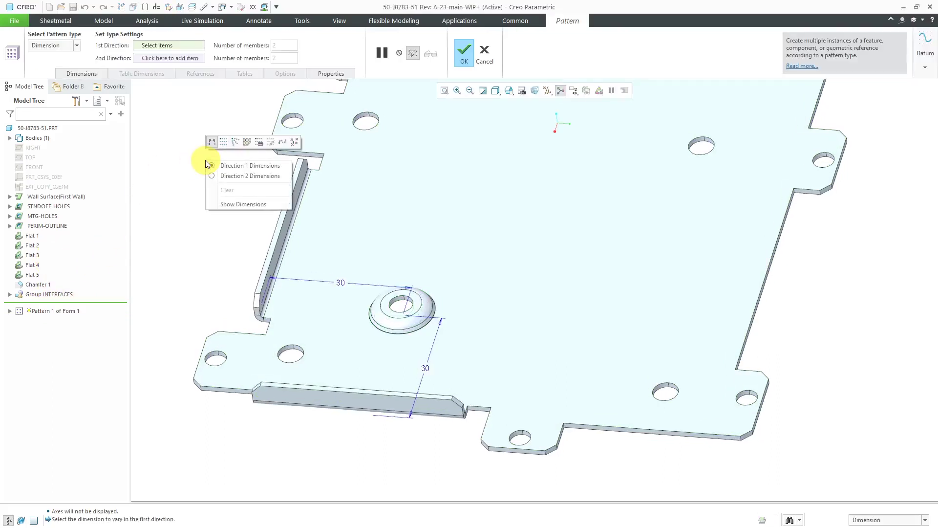
click(223, 140)
scroll(275, 285, up, 3)
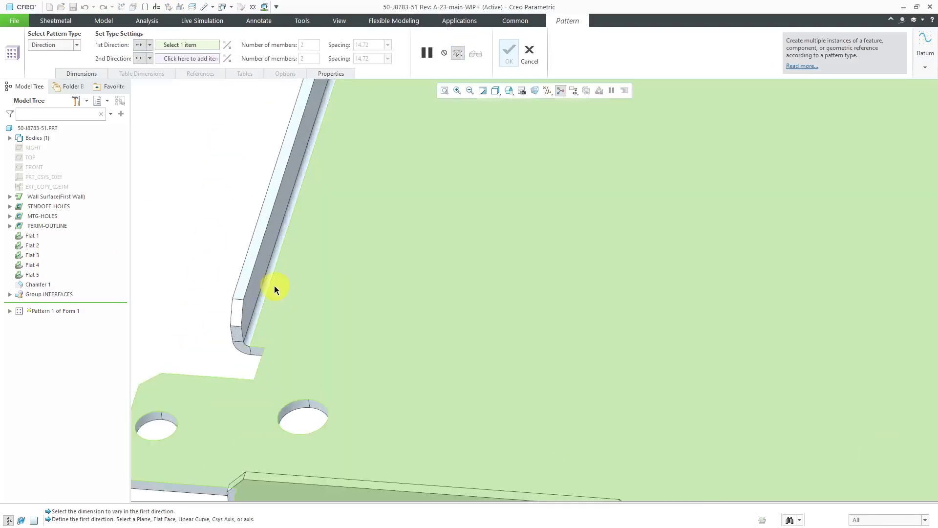
scroll(274, 286, down, 2)
click(256, 276)
scroll(298, 309, down, 3)
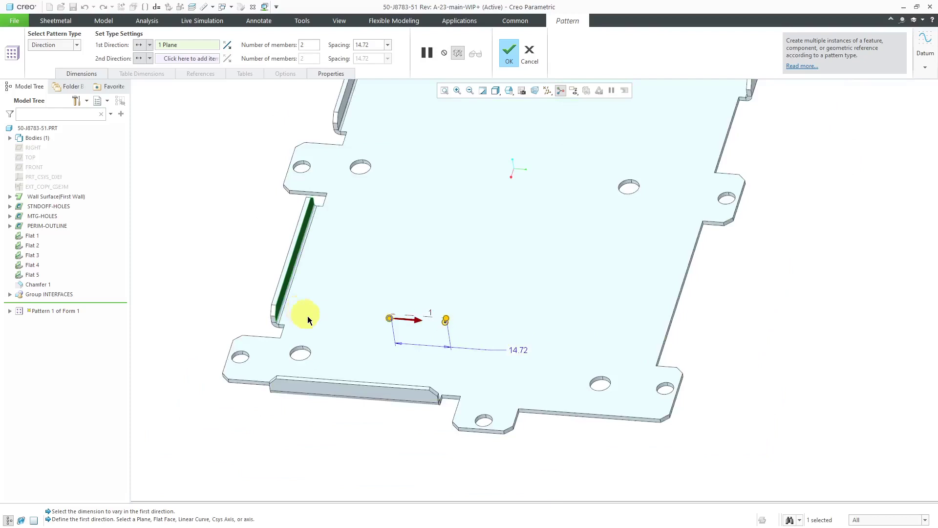
double_click(518, 349)
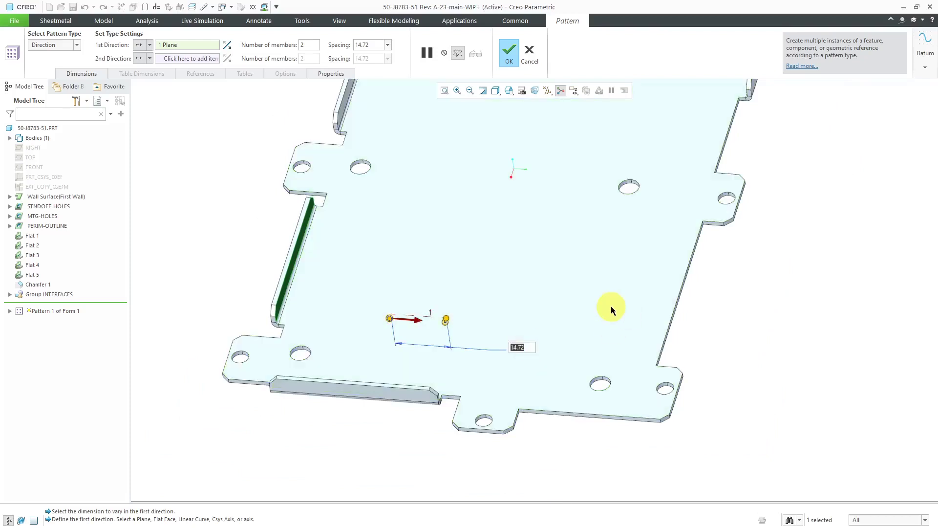
text(30)
key(Return)
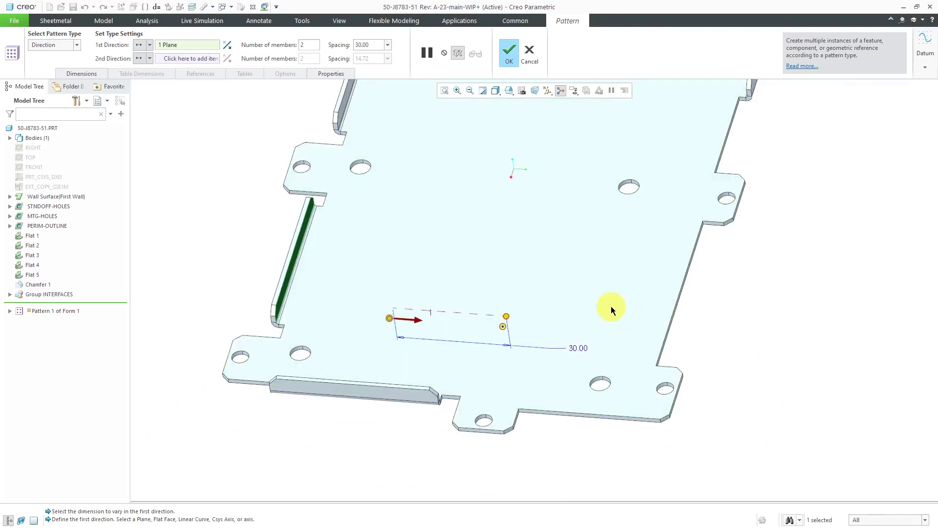
Step: Add the front flange face as the second direction with 30.00 spacing
right_click(397, 421)
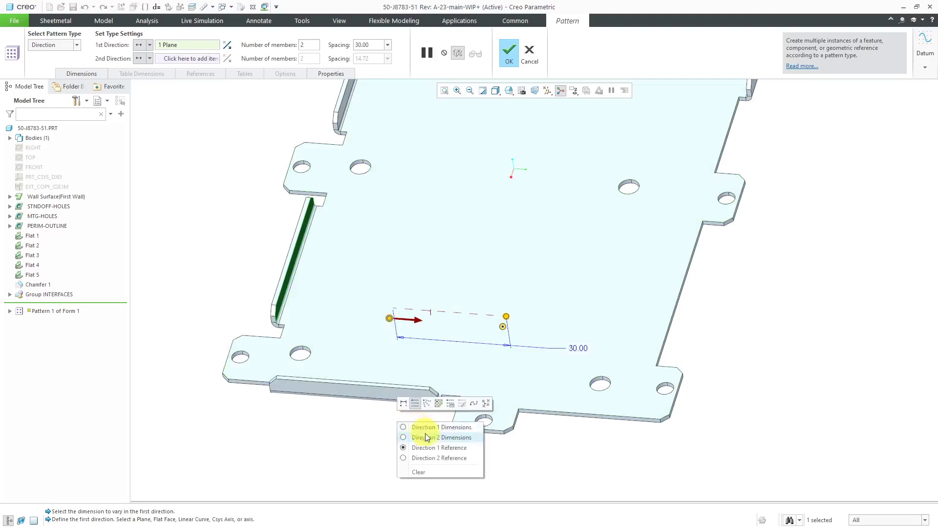
click(433, 459)
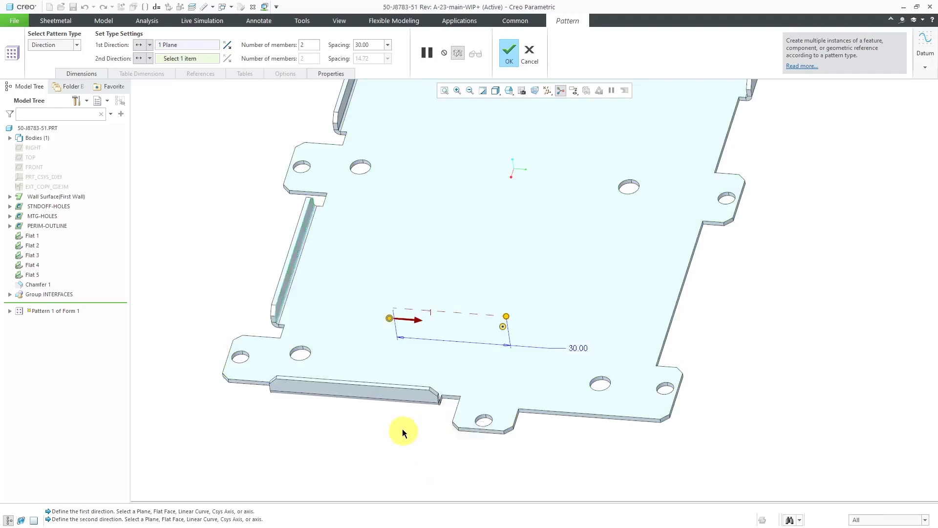
scroll(391, 405, down, 5)
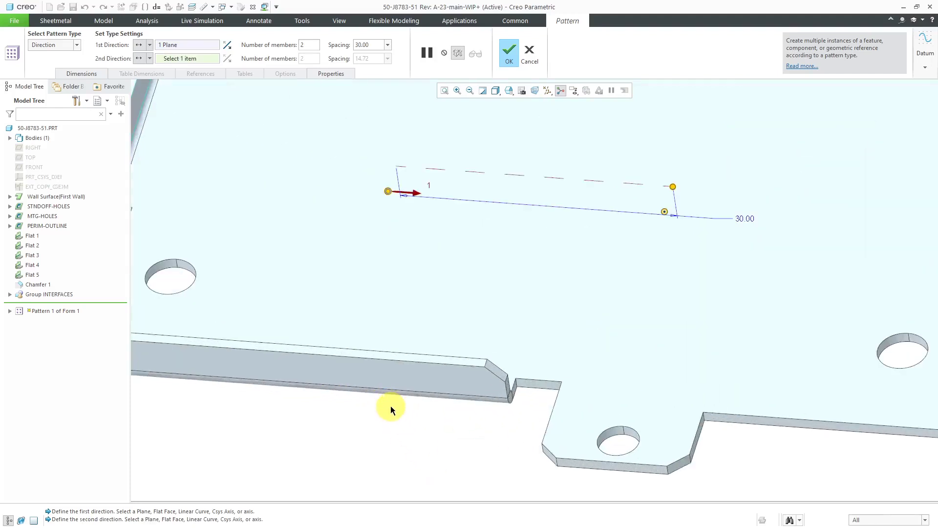
click(391, 370)
scroll(422, 424, up, 2)
scroll(421, 421, up, 1)
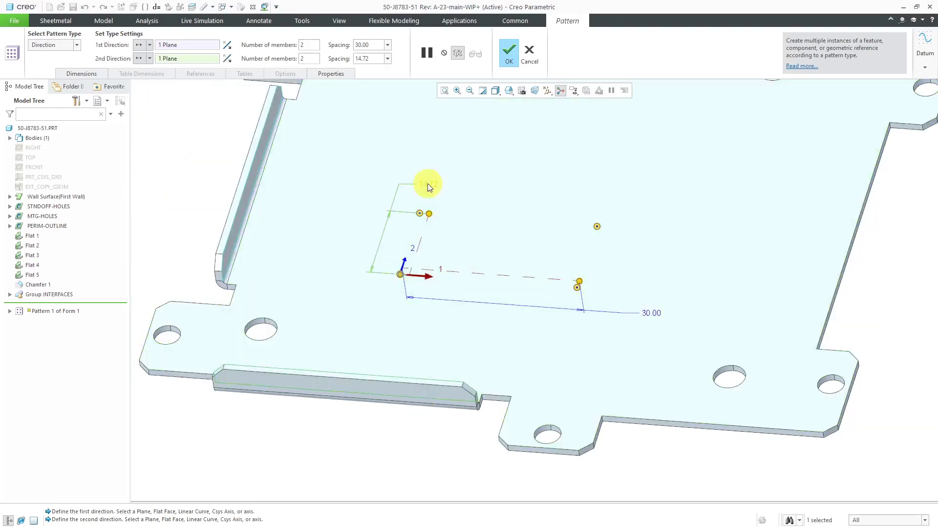
double_click(427, 184)
text(30)
key(Return)
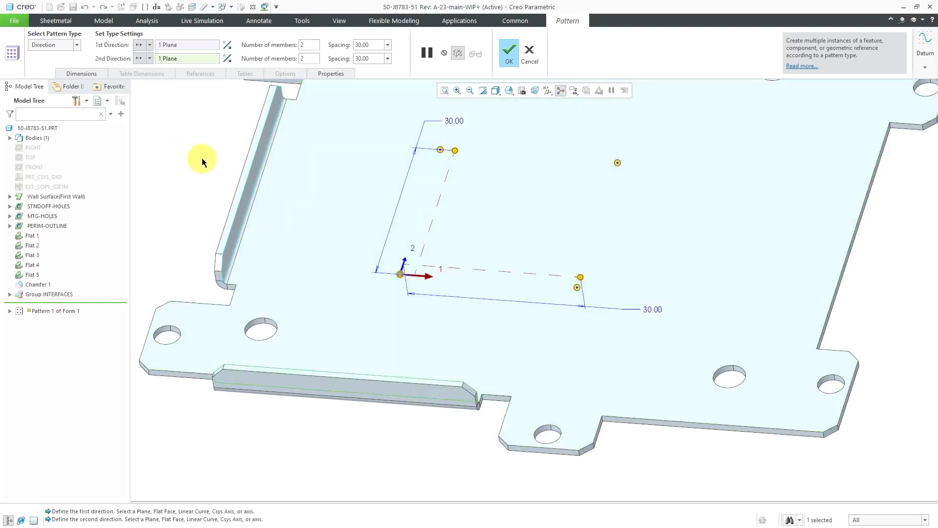
Step: Accept the 2×2 pattern, deselect it, and expand Pattern 1 of Form 1 in the tree
middle_click(201, 157)
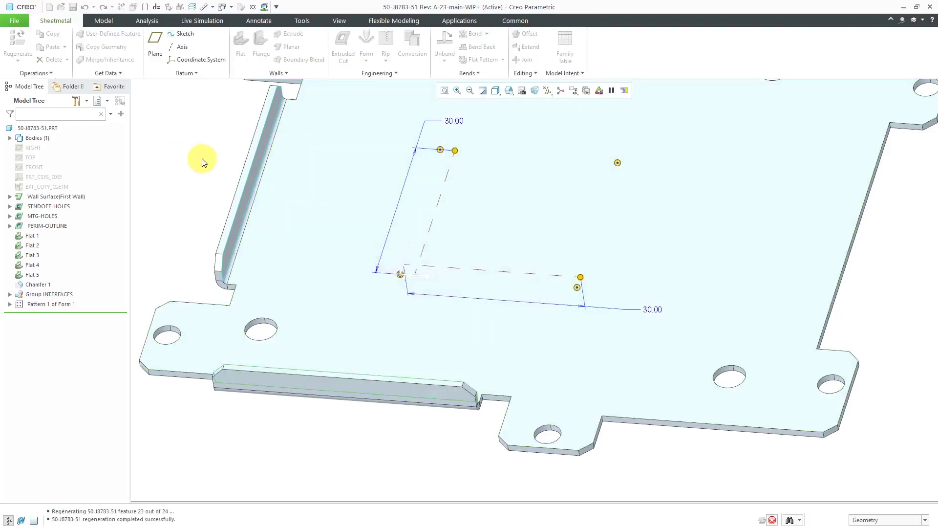
click(347, 431)
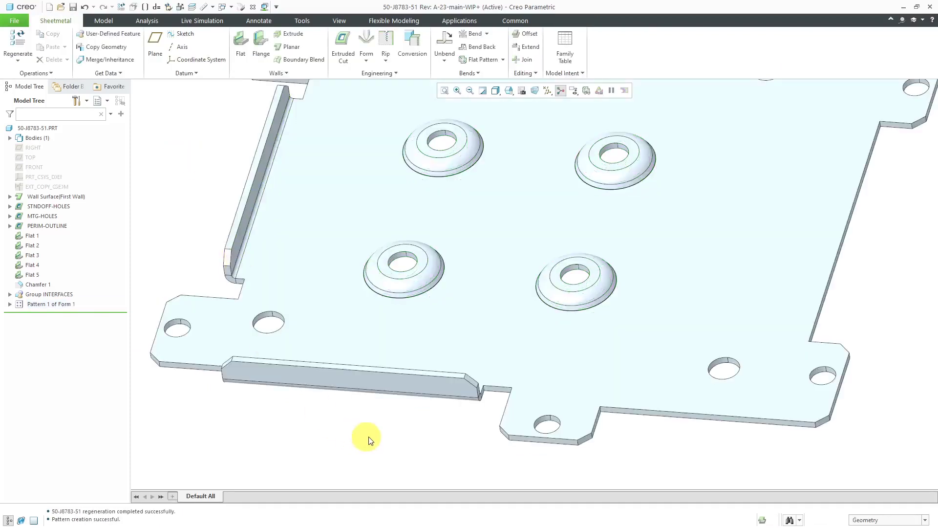
scroll(370, 438, down, 1)
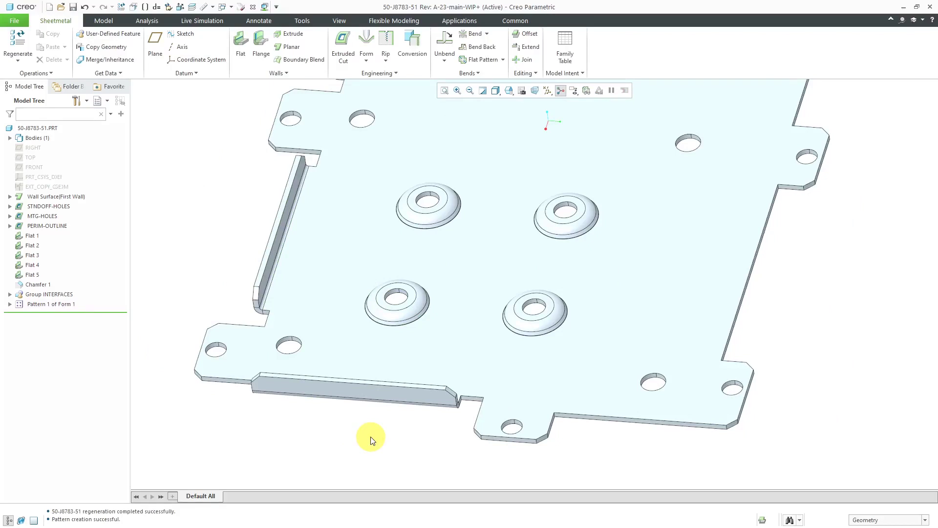
click(9, 304)
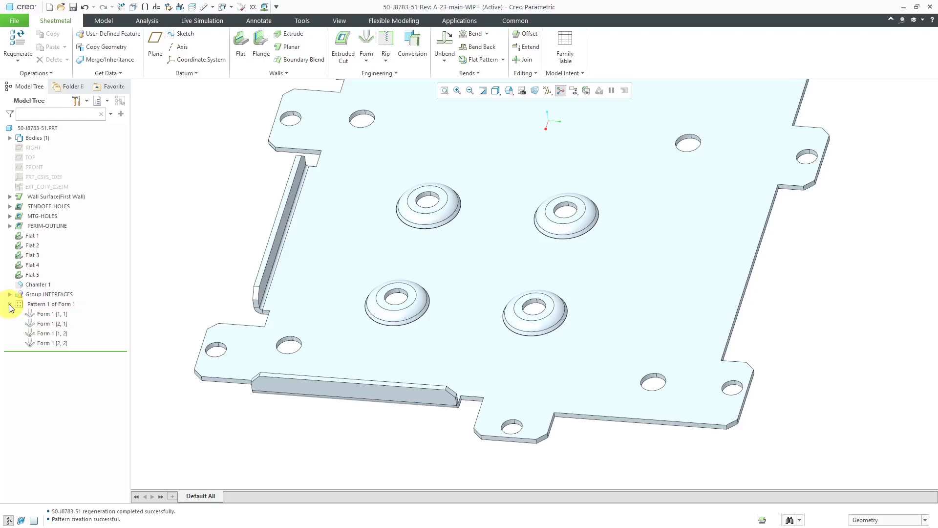